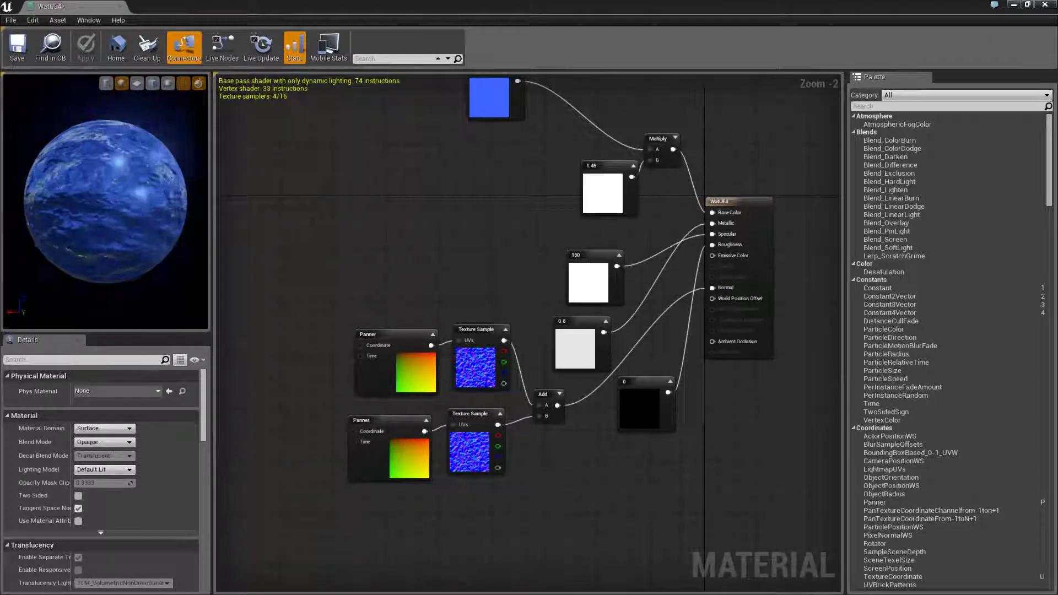
Step: Review the blue base colour constant and the 1.45 and 150 constant values
right_drag(511, 234, 498, 267)
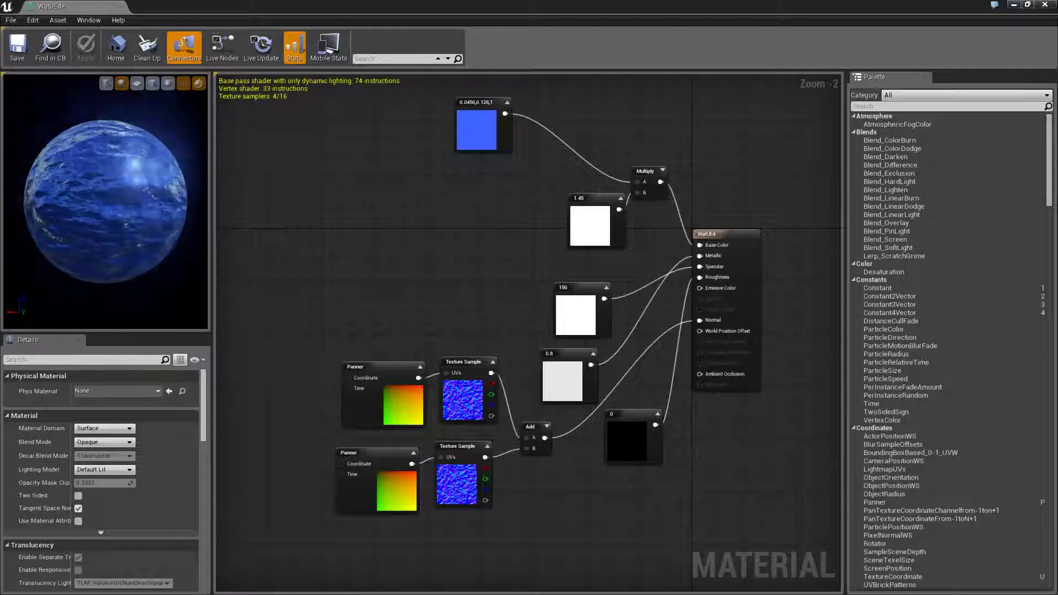
right_drag(479, 202, 470, 178)
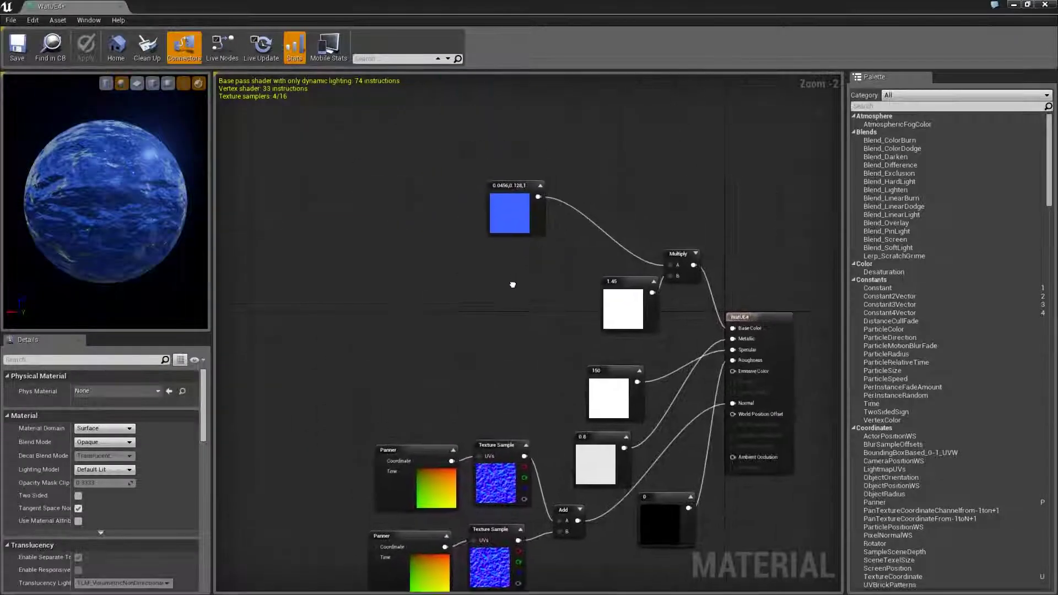
click(467, 106)
right_drag(468, 106, 481, 200)
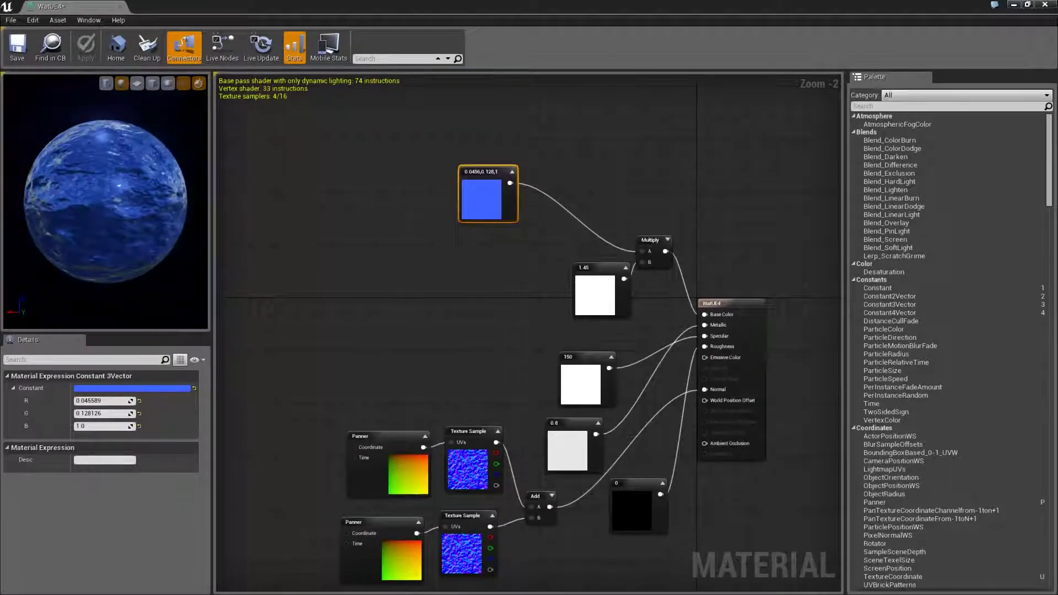
right_click(497, 348)
key(Escape)
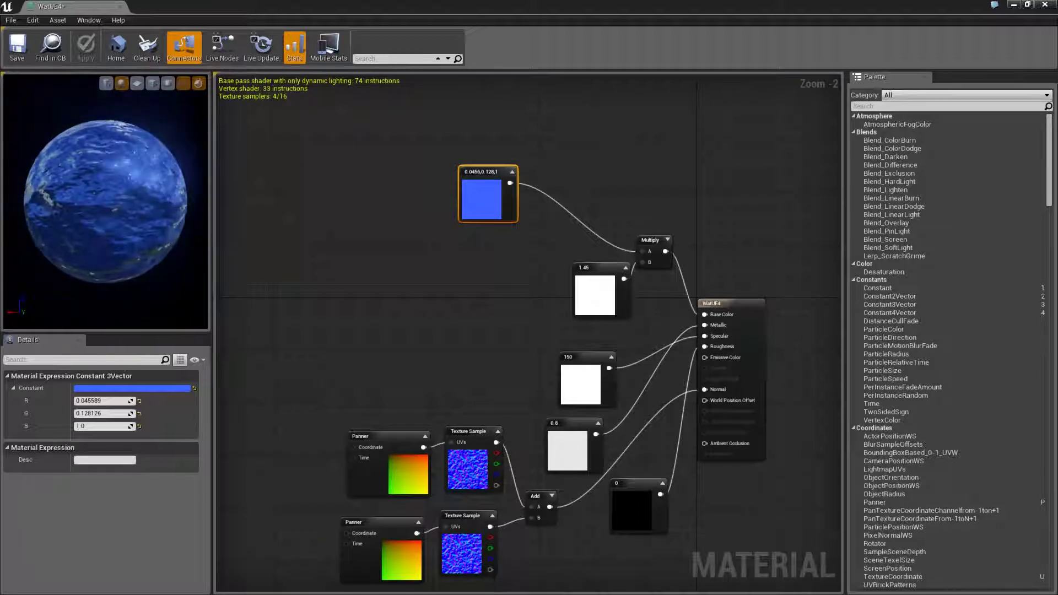
right_drag(600, 292, 540, 215)
click(540, 215)
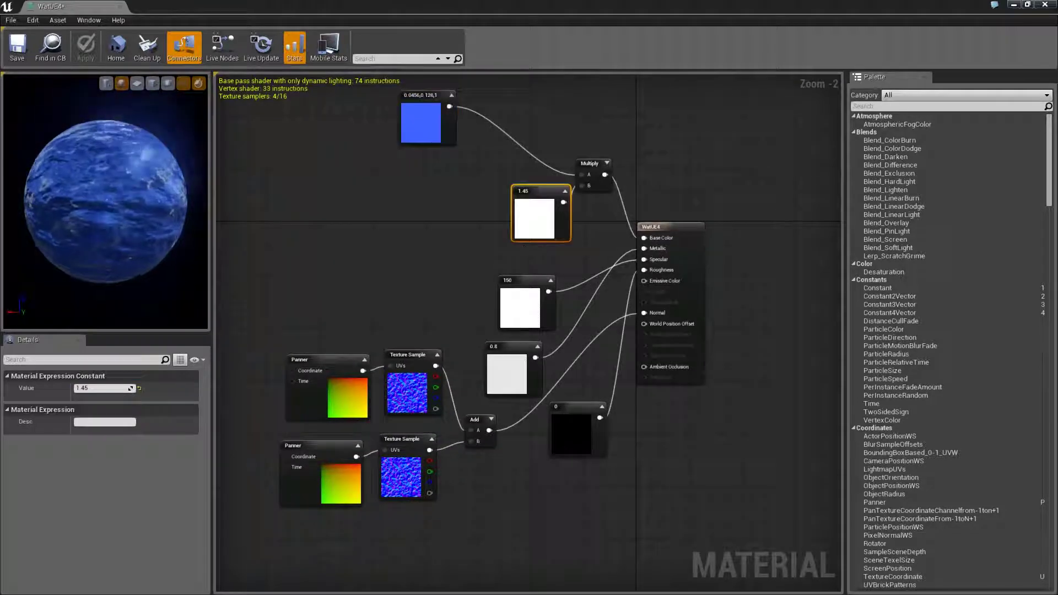
click(537, 306)
right_click(411, 265)
click(688, 469)
Step: Check the 0.8 and 0 constants, the Add and Multiply nodes, and both Panners' speeds
right_drag(688, 468, 683, 361)
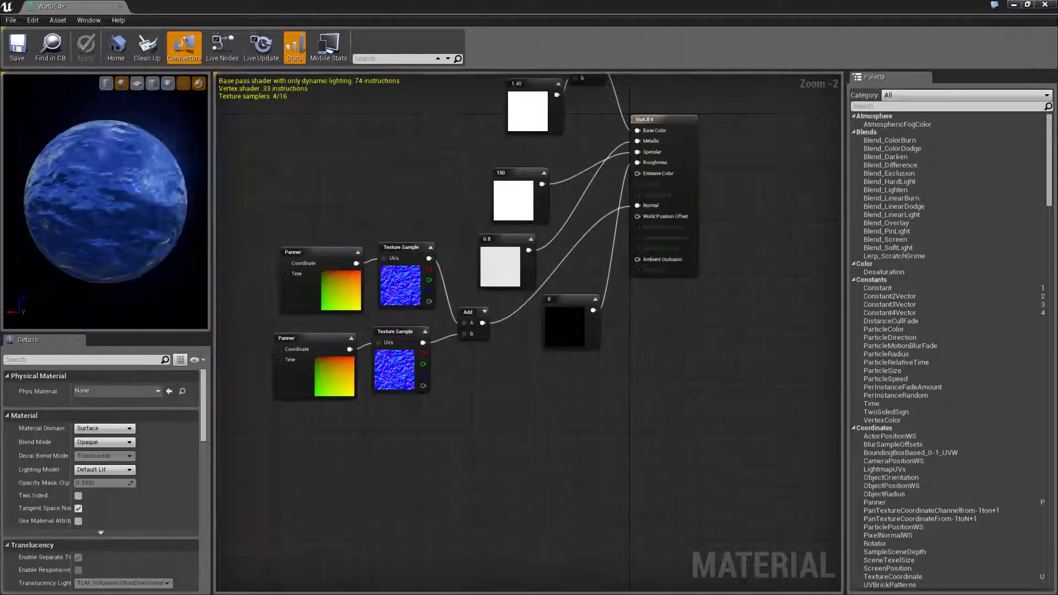
click(523, 267)
click(568, 302)
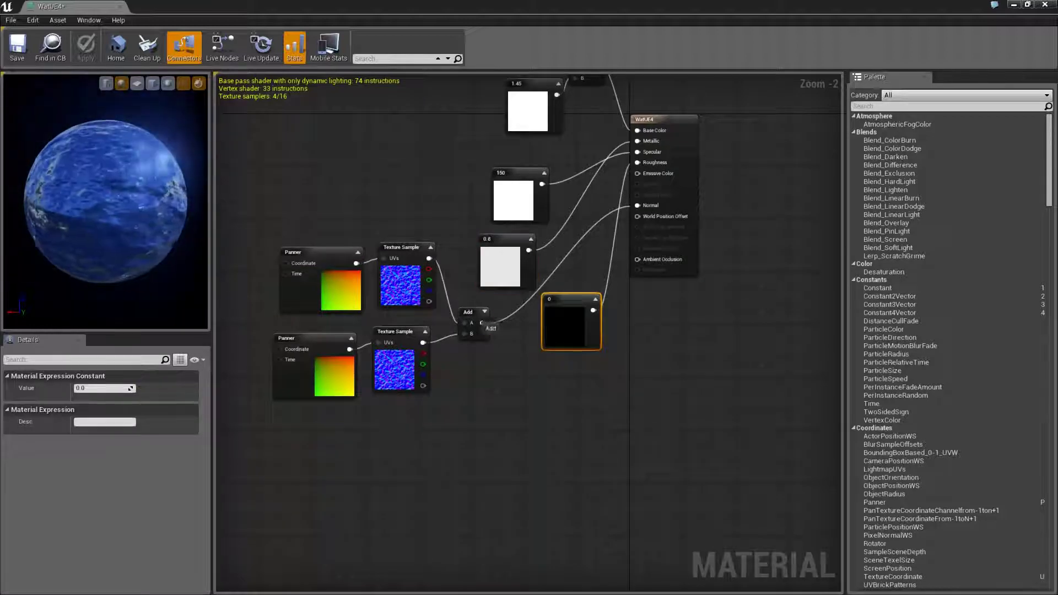
click(469, 318)
right_drag(470, 318, 457, 401)
click(573, 147)
right_drag(573, 148, 610, 84)
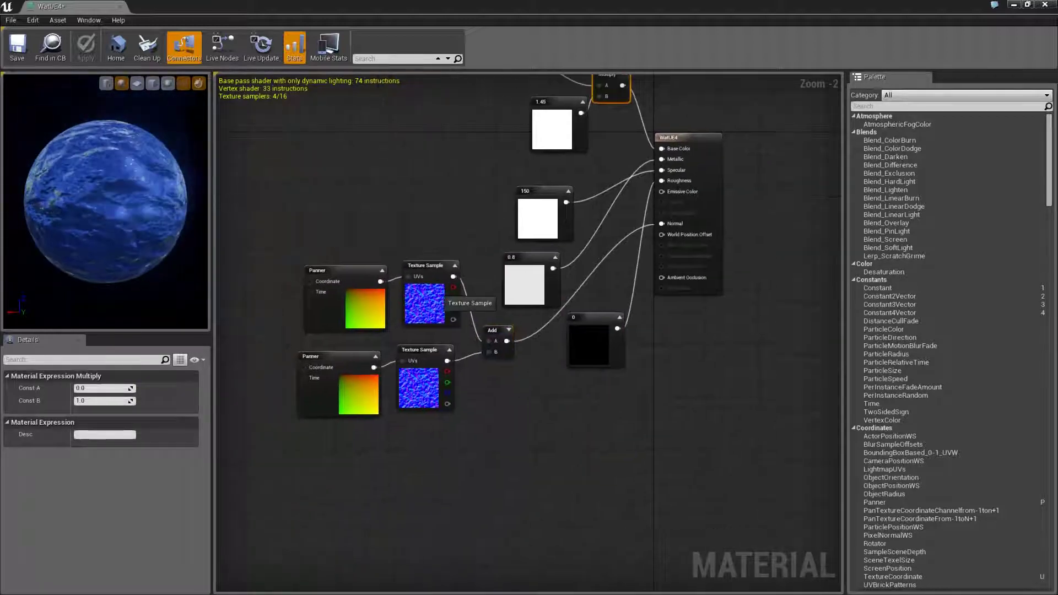
click(448, 296)
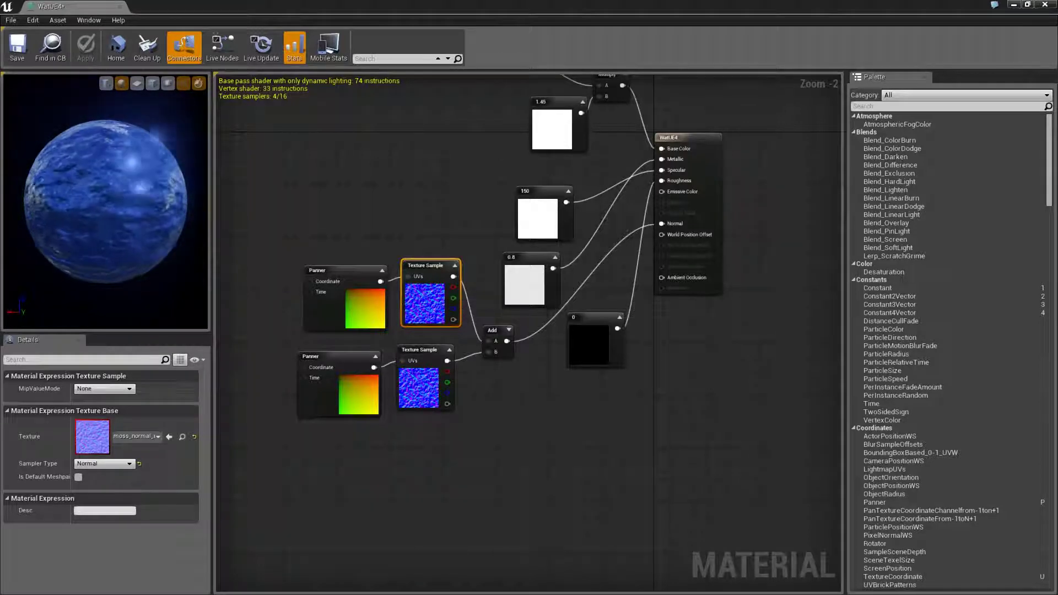
click(353, 309)
click(370, 397)
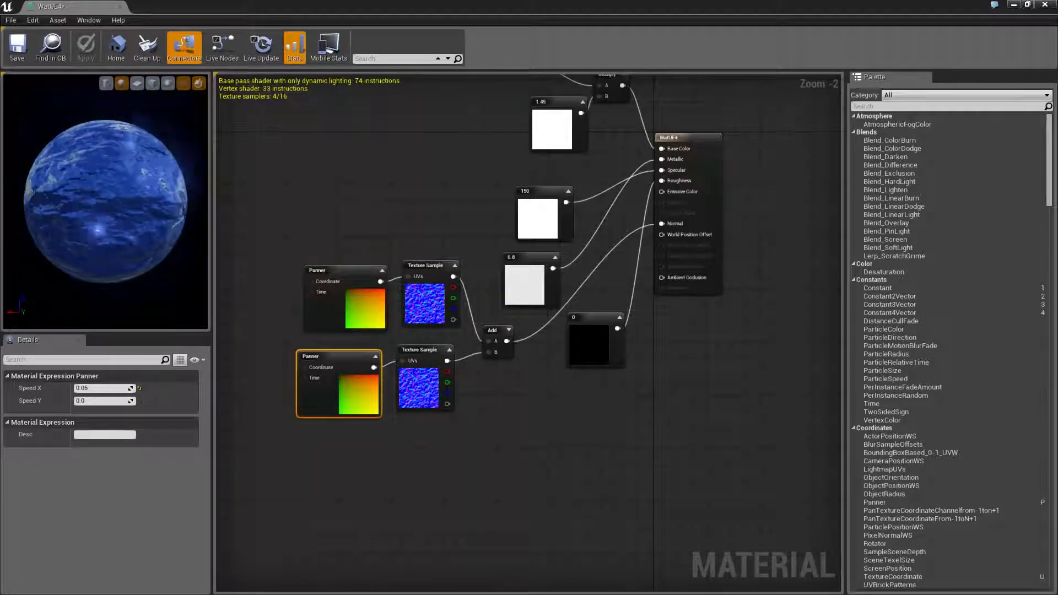
Step: Add a TexCoord node left of the Panners and duplicate it beside the lower Panner
right_drag(385, 441, 608, 321)
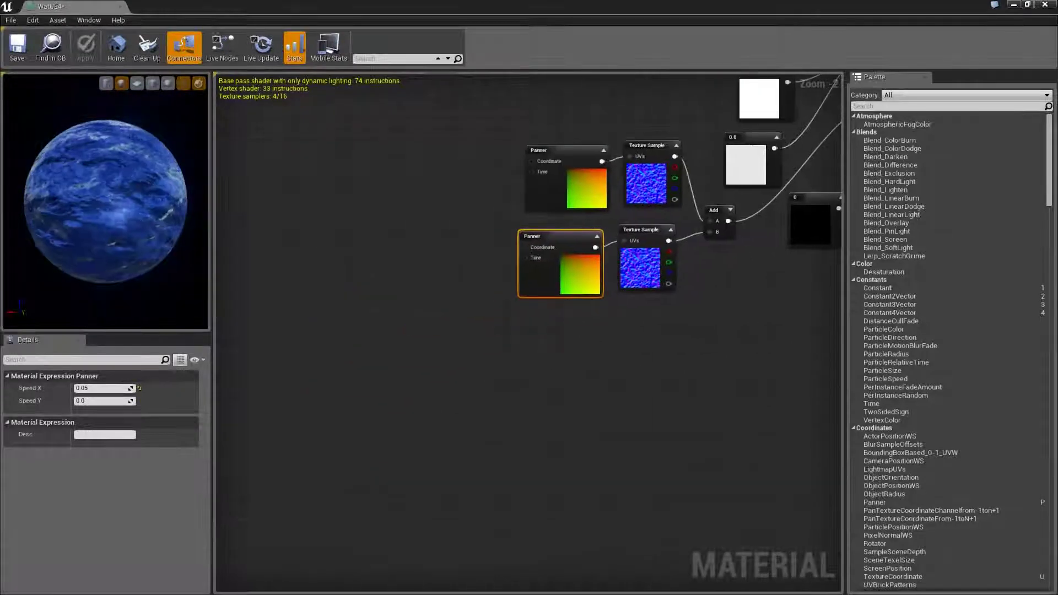
click(385, 385)
click(408, 149)
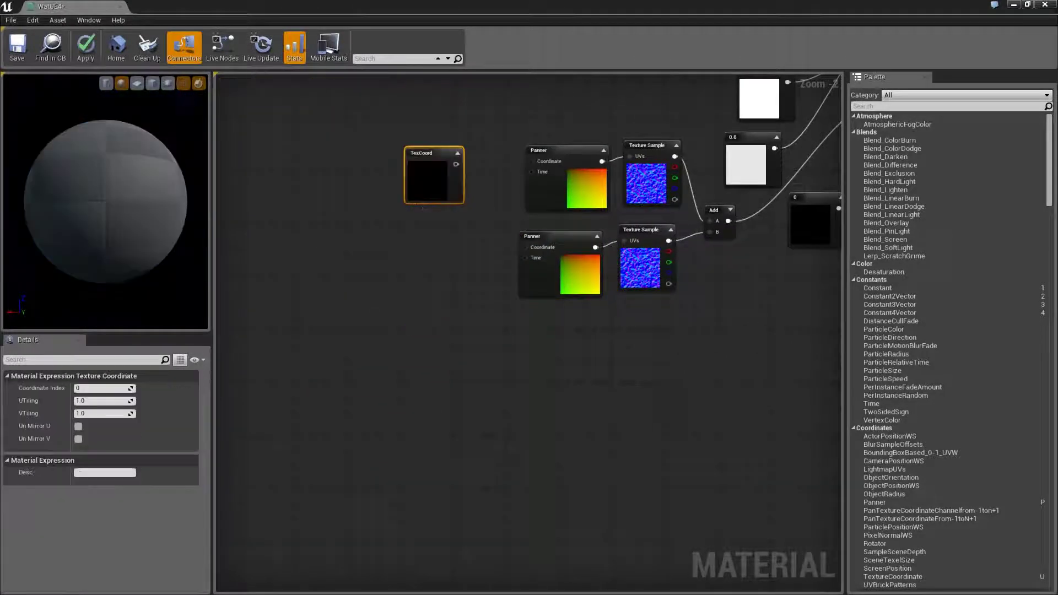
key(ctrl+w)
drag(468, 319, 446, 264)
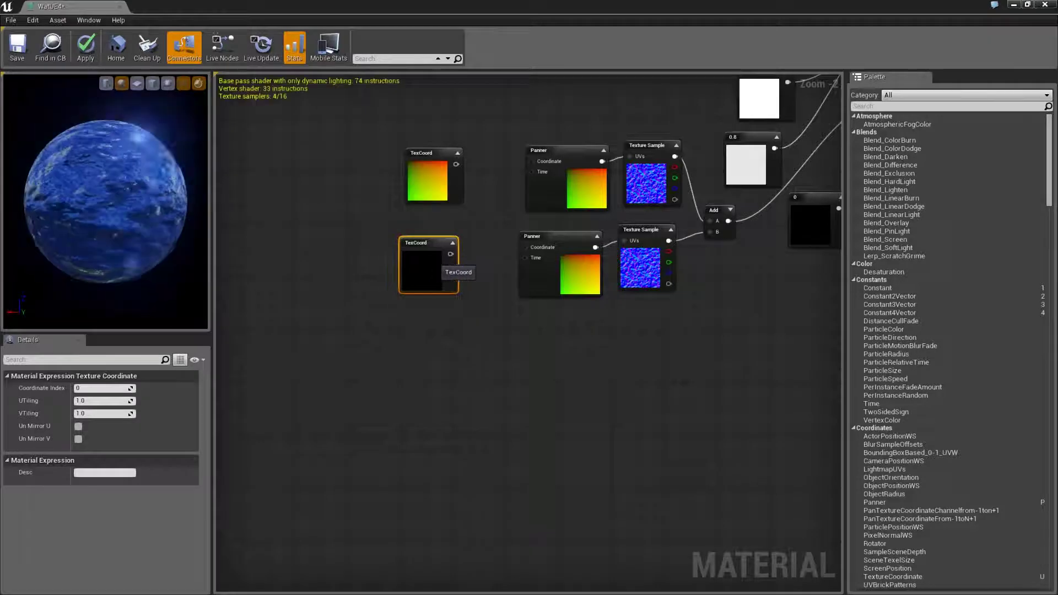
right_drag(441, 182, 401, 154)
click(401, 154)
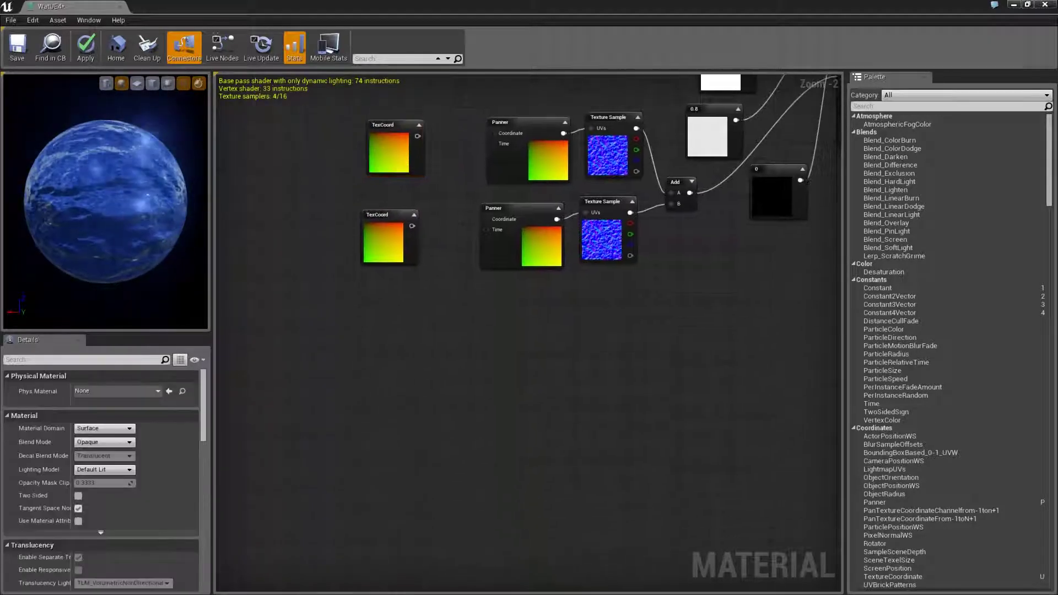
Step: Add a Multiply fed by a 0 constant in B, driving the lower Panner's Time
click(455, 347)
right_drag(479, 360, 460, 300)
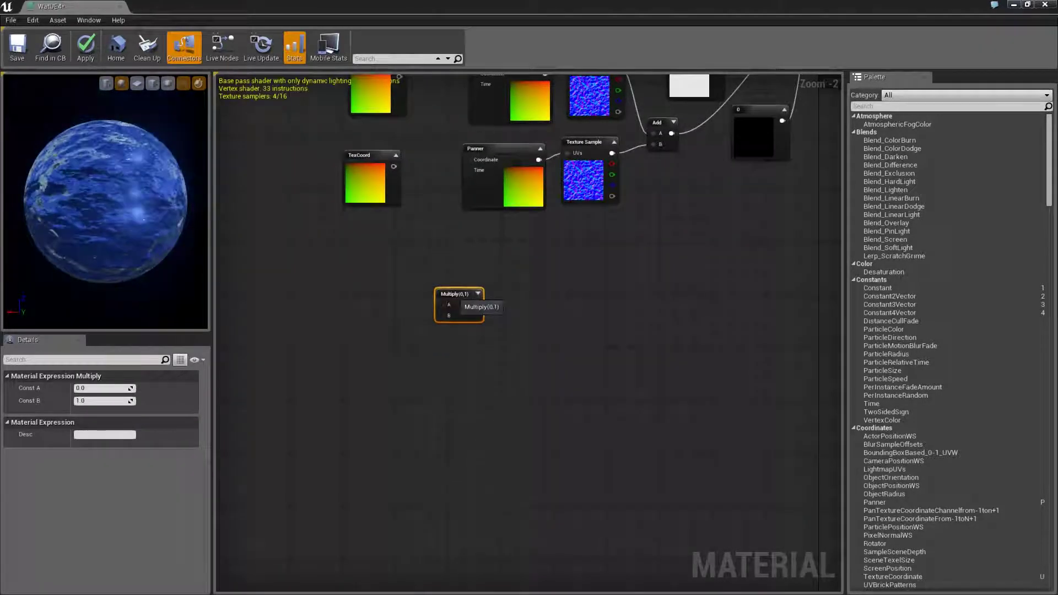
click(496, 352)
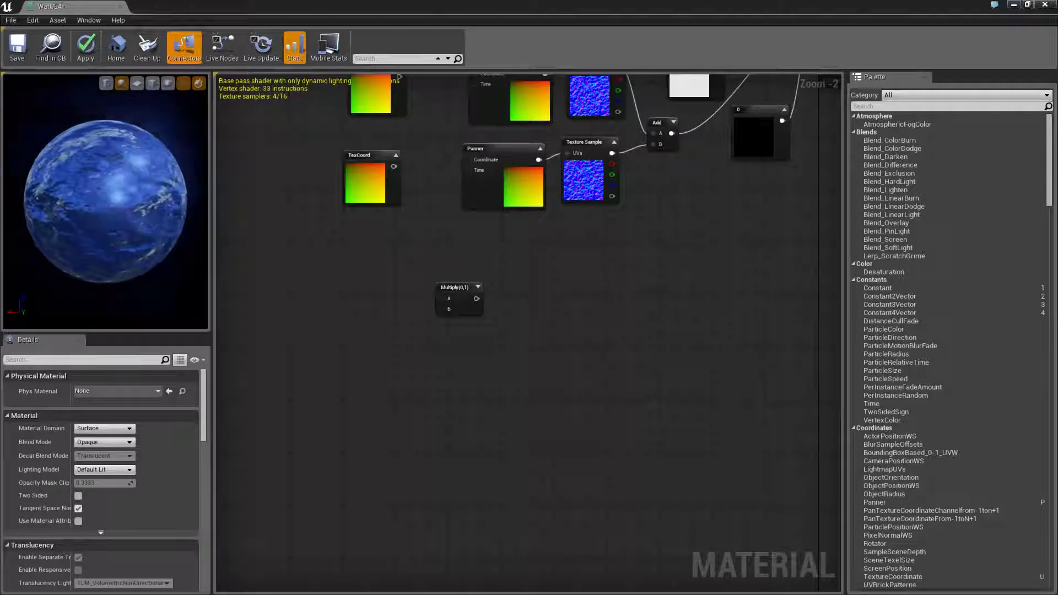
right_drag(371, 327, 383, 335)
click(388, 385)
drag(437, 400, 478, 178)
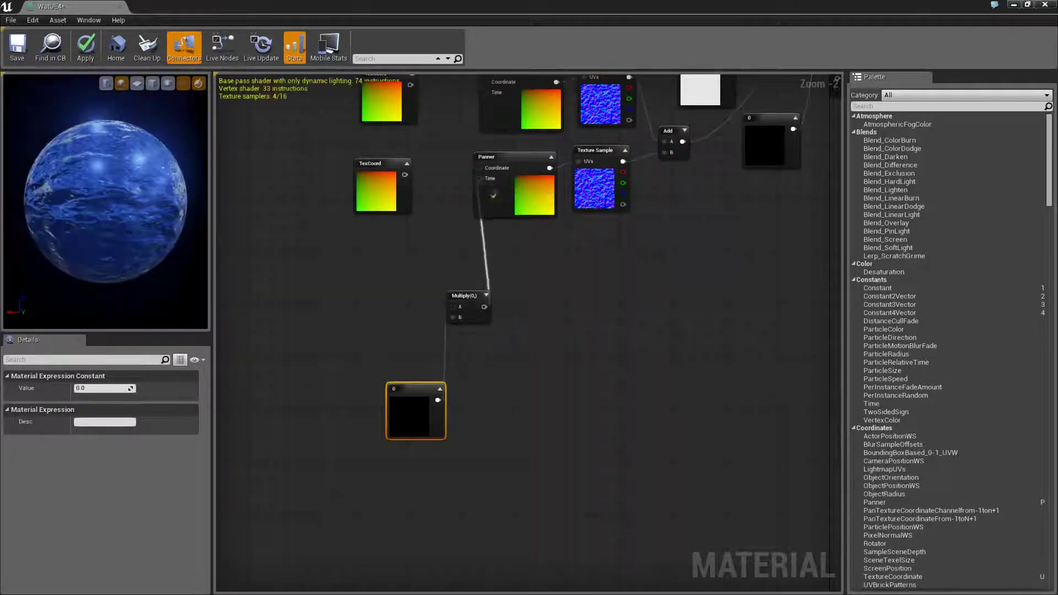
click(440, 237)
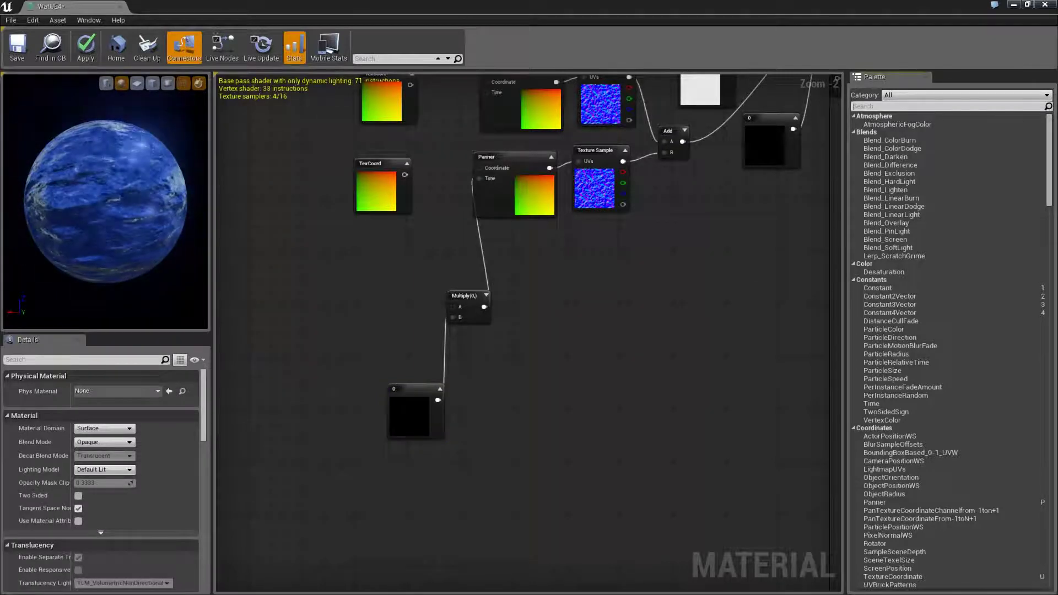
Step: Feed a Time node into the Multiply's A input and wire the Multiply to the upper Panner's Time
click(947, 106)
text(time)
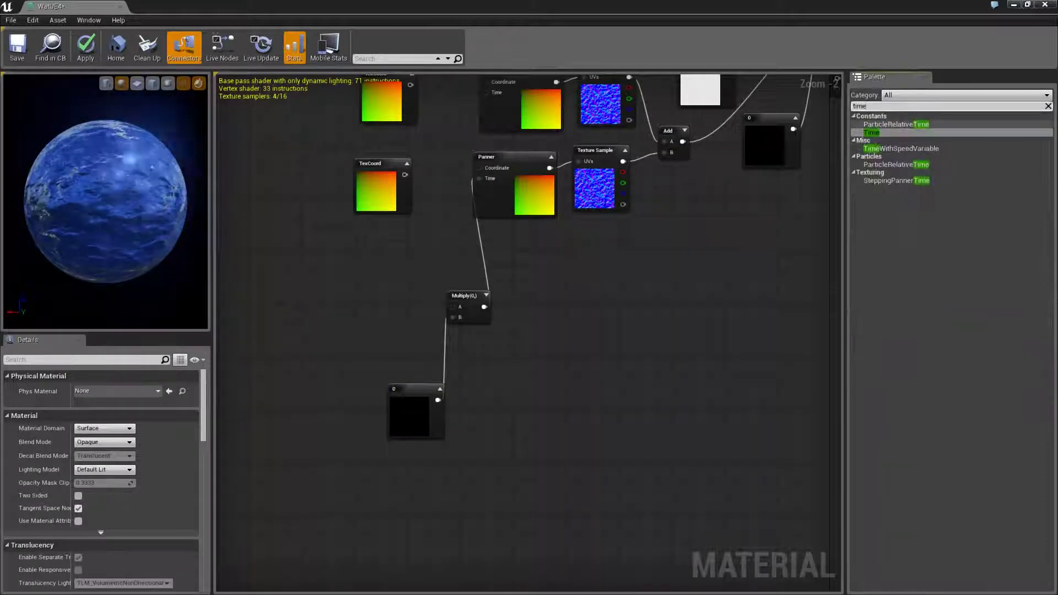
mouse_move(871, 133)
mouse_down()
mouse_move(929, 143)
mouse_move(367, 297)
mouse_move(395, 282)
mouse_move(470, 319)
mouse_move(460, 307)
mouse_up()
click(410, 416)
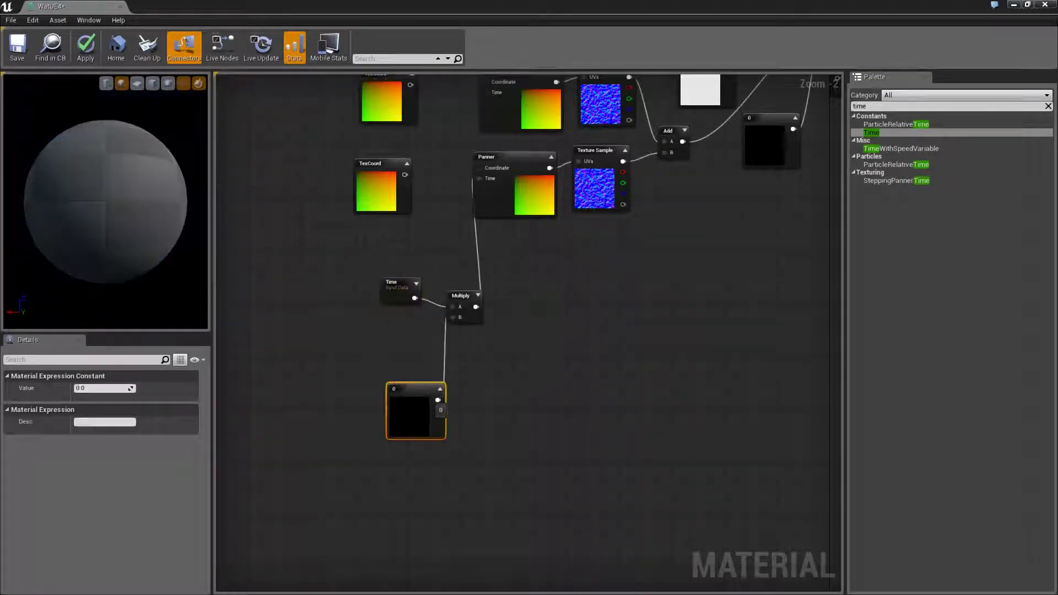
drag(410, 416, 401, 355)
right_drag(453, 249, 427, 321)
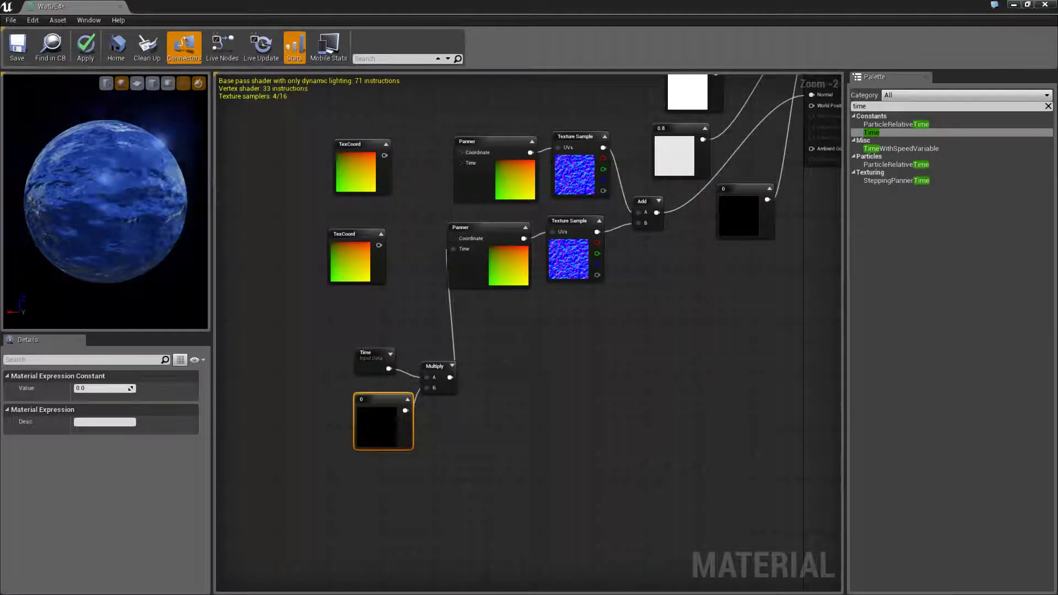
drag(460, 163, 450, 377)
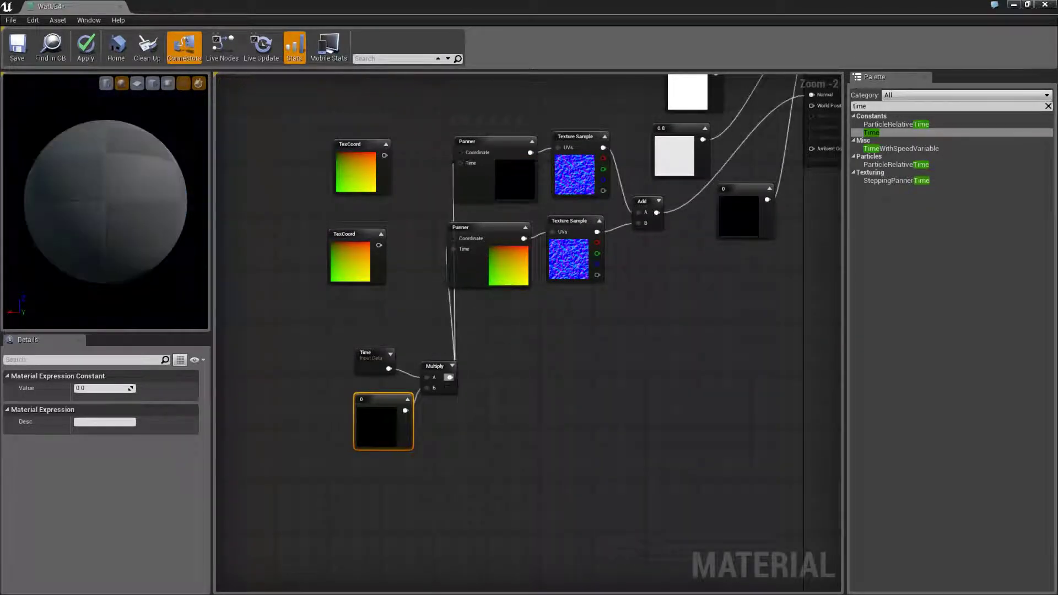
right_drag(450, 377, 479, 343)
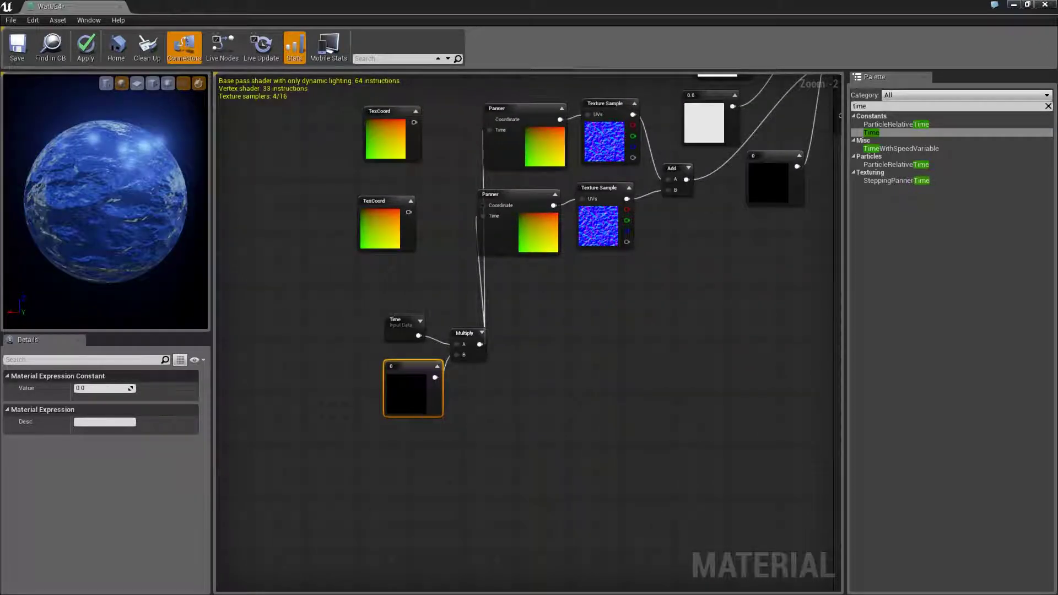
Step: Set the constant to 1 and wire the lower TexCoord into the lower Panner's Coordinate
text(1)
key(Return)
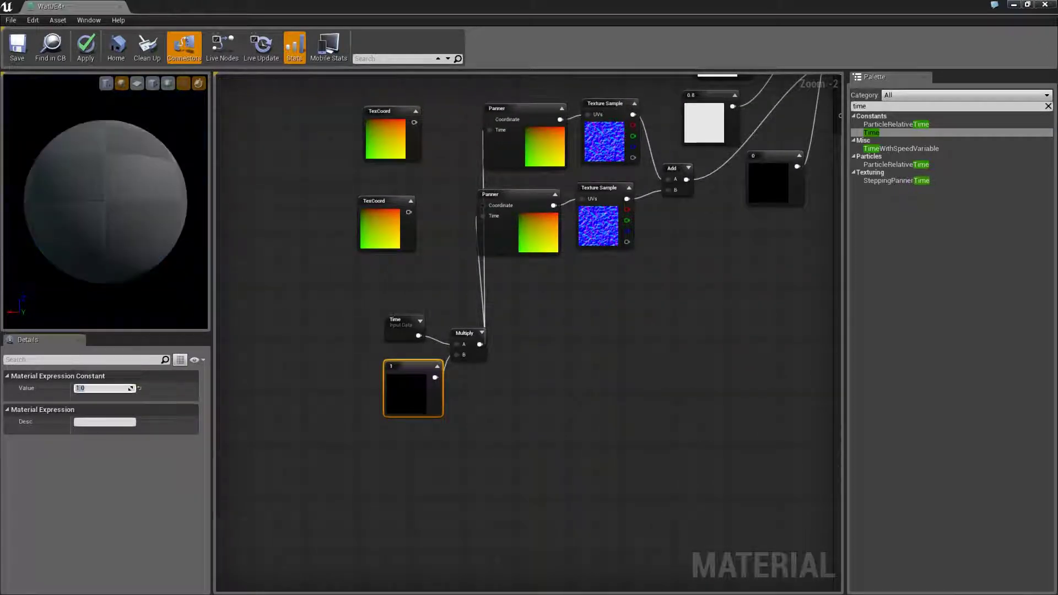
right_drag(327, 277, 302, 338)
drag(384, 272, 458, 265)
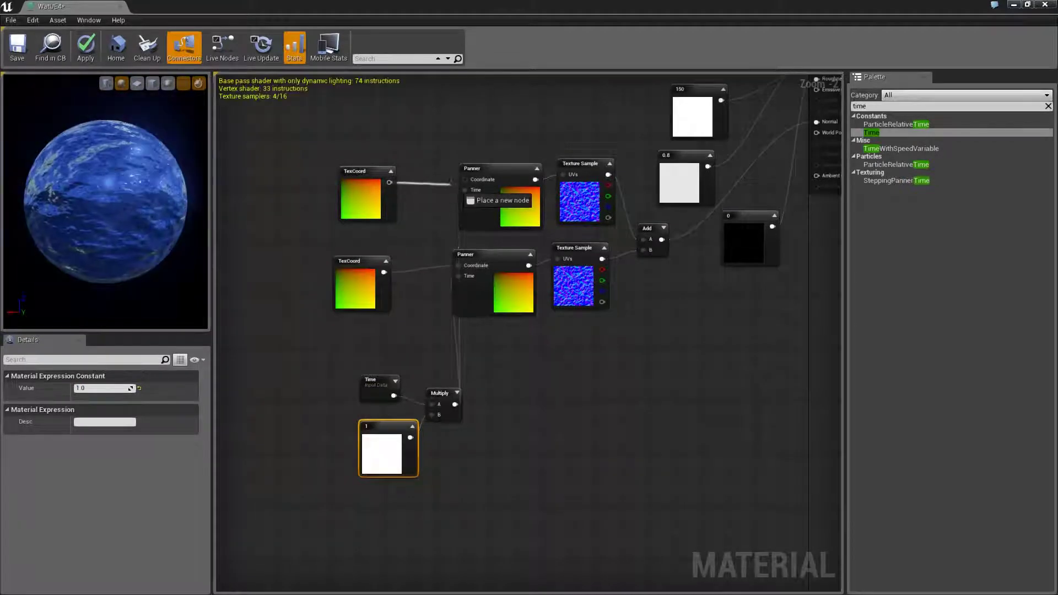
Step: Connect the upper TexCoord to the upper Panner's Coordinate input
drag(410, 191, 464, 179)
right_drag(610, 392, 565, 397)
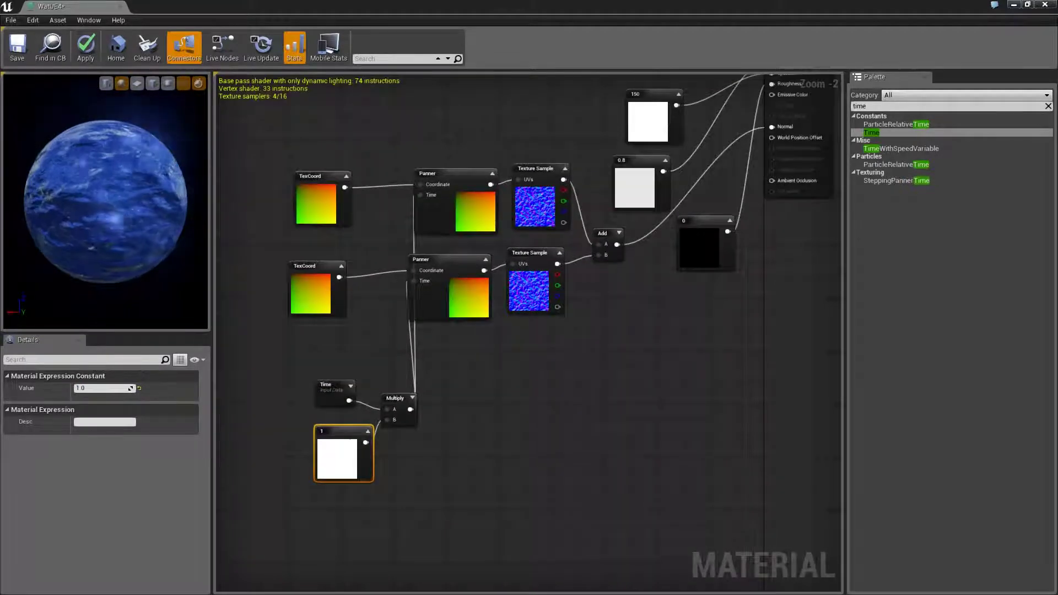
click(86, 47)
click(317, 204)
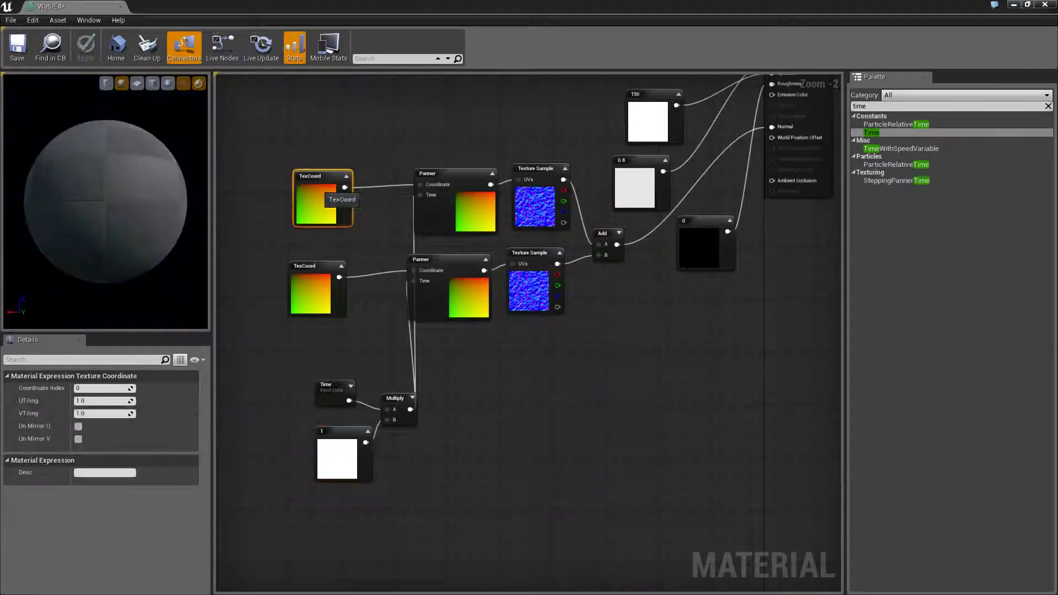
Step: Review the lower TexCoord, both Texture Samples and both Panners' speed settings
click(312, 292)
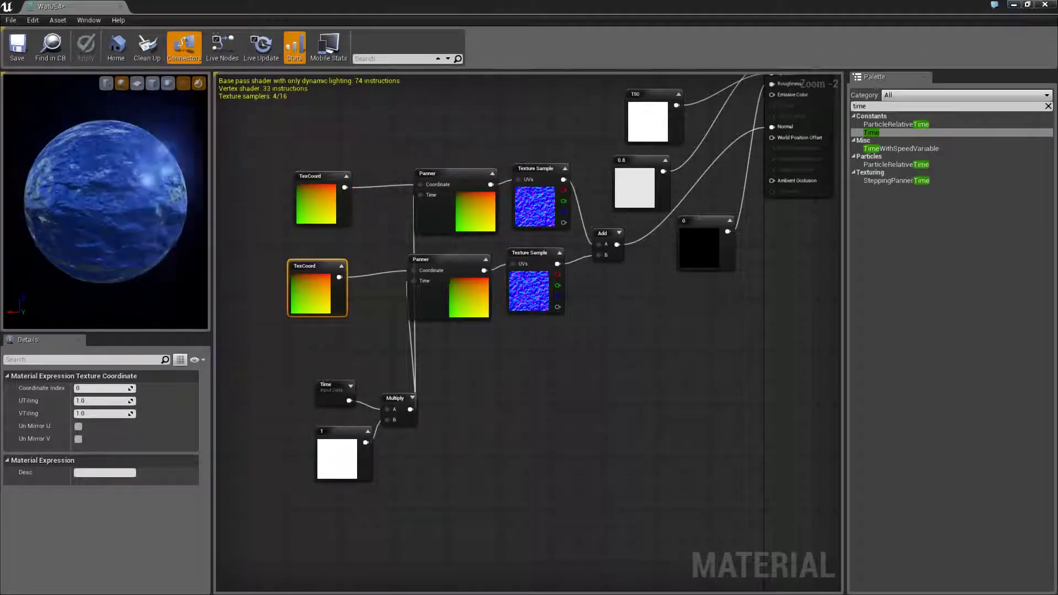
click(529, 291)
click(537, 204)
click(551, 386)
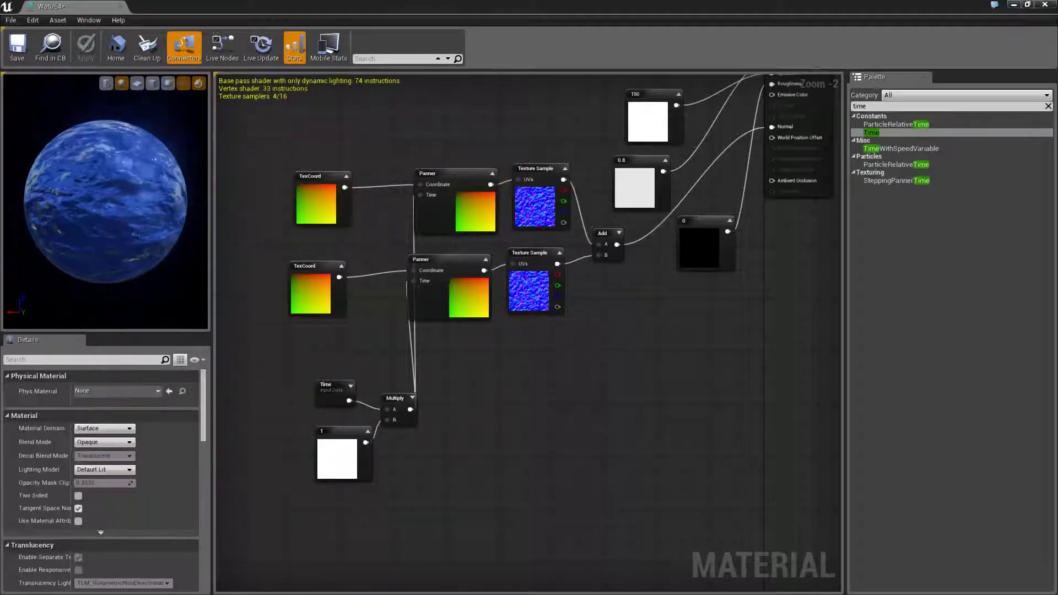
click(469, 297)
click(474, 212)
right_drag(510, 406, 488, 439)
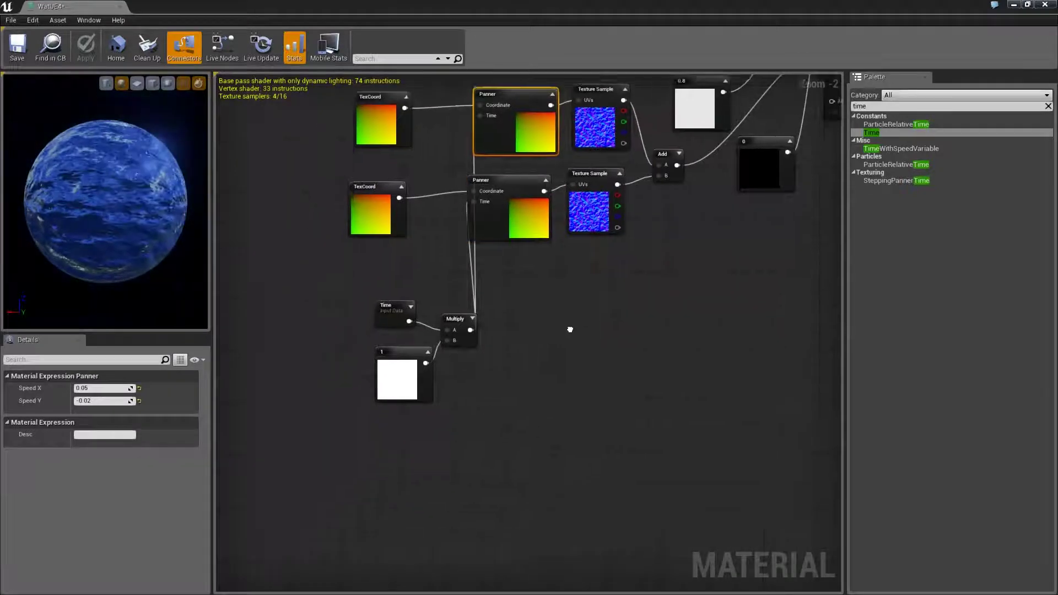
mouse_move(587, 375)
right_down()
mouse_move(671, 312)
mouse_move(507, 435)
mouse_move(676, 285)
right_up()
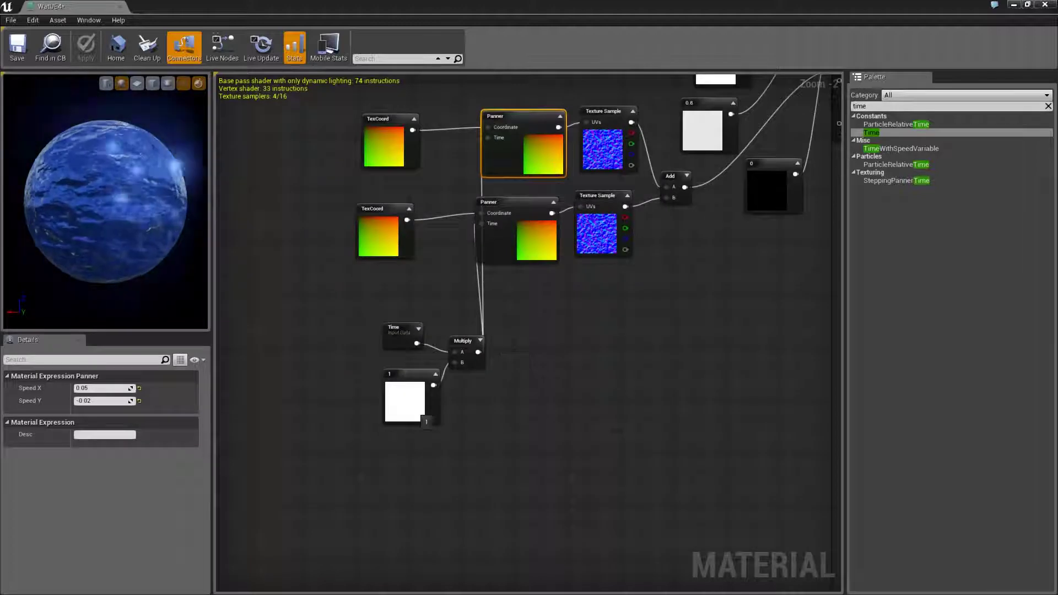
Step: Check the constant 1 node and the blue colour constant's R value
click(411, 397)
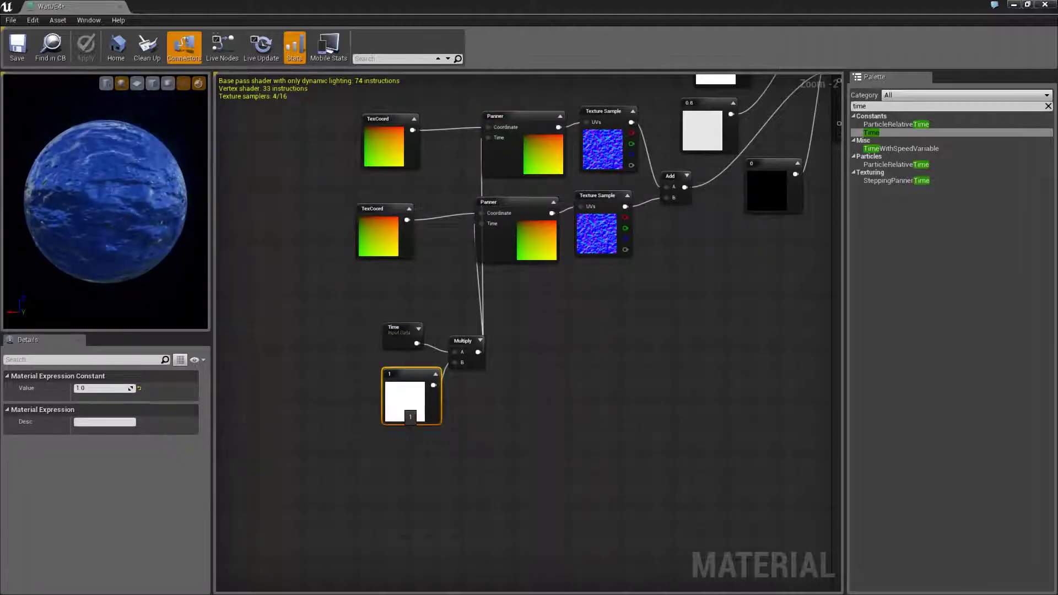
mouse_move(551, 276)
right_down()
mouse_move(256, 534)
mouse_move(505, 380)
right_up()
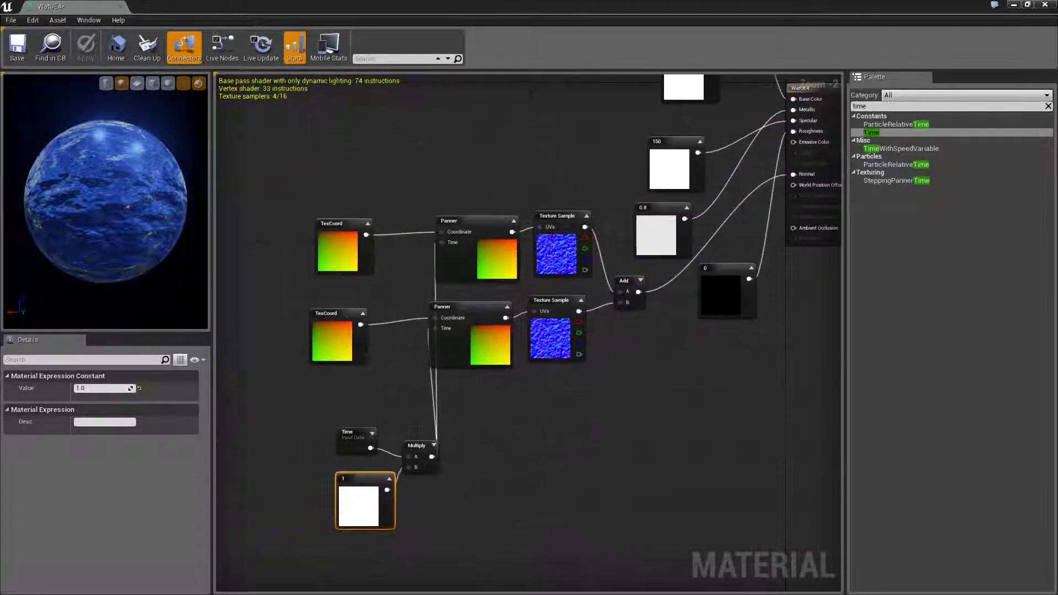
right_drag(607, 276, 427, 437)
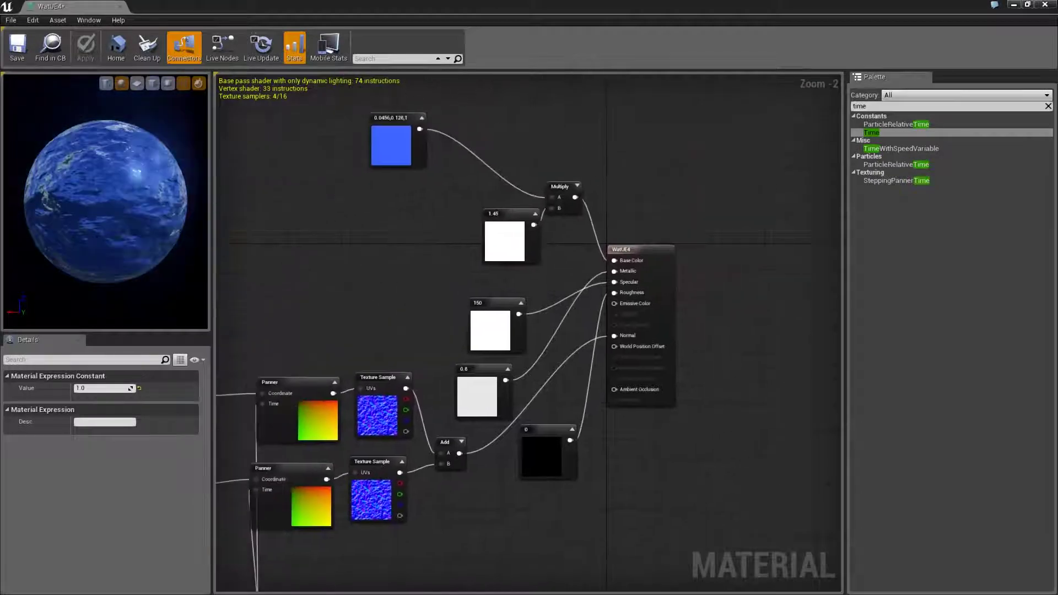
click(391, 144)
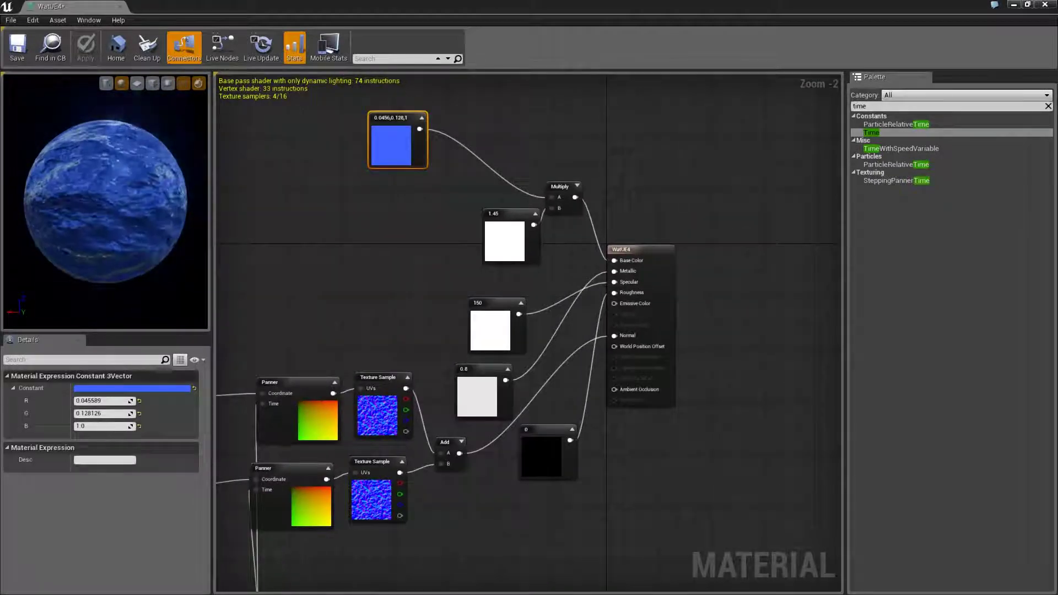
click(102, 400)
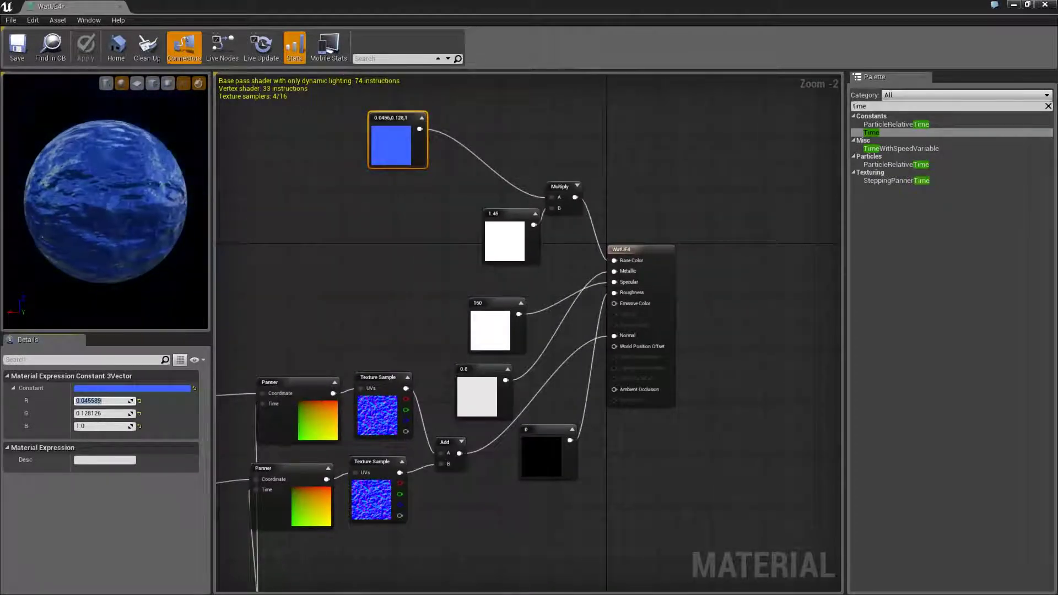
Step: Commit the blue constant's R edit and move the 1.45 constant further left
click(441, 181)
click(408, 138)
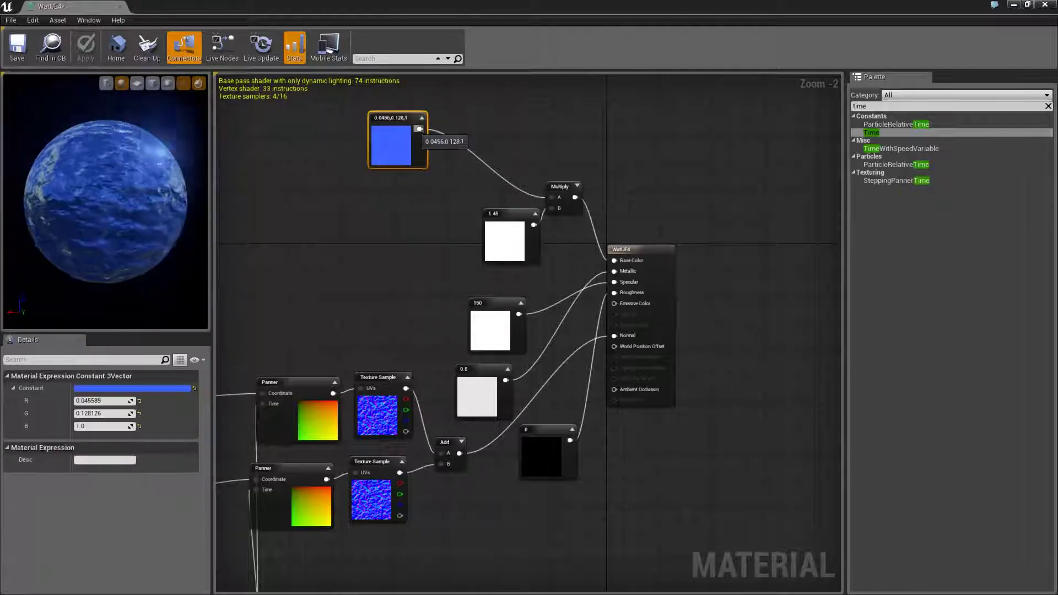
click(457, 241)
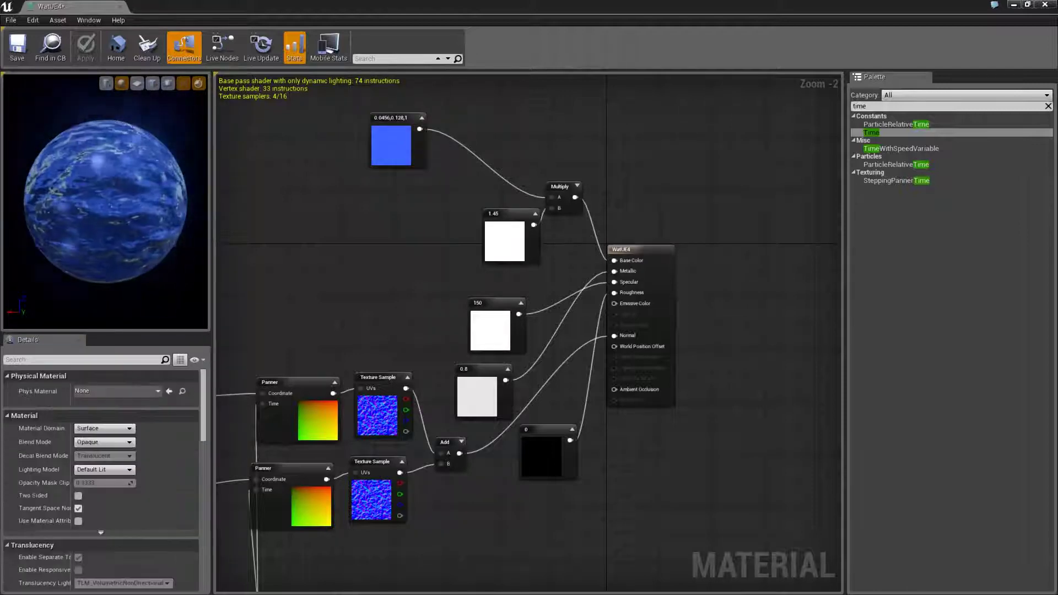
right_drag(457, 240, 397, 236)
click(449, 231)
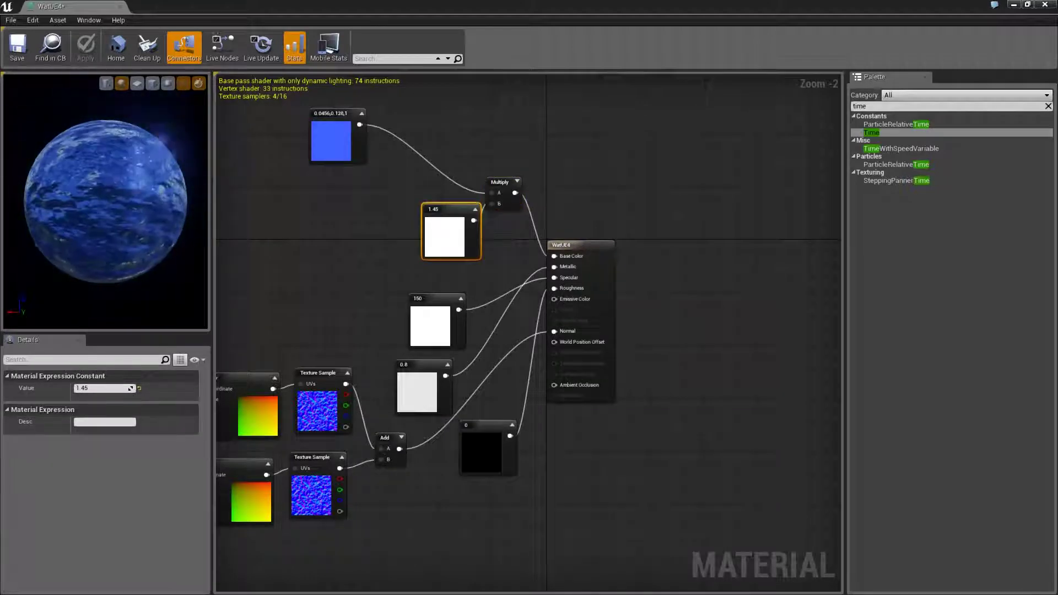
click(330, 140)
click(445, 237)
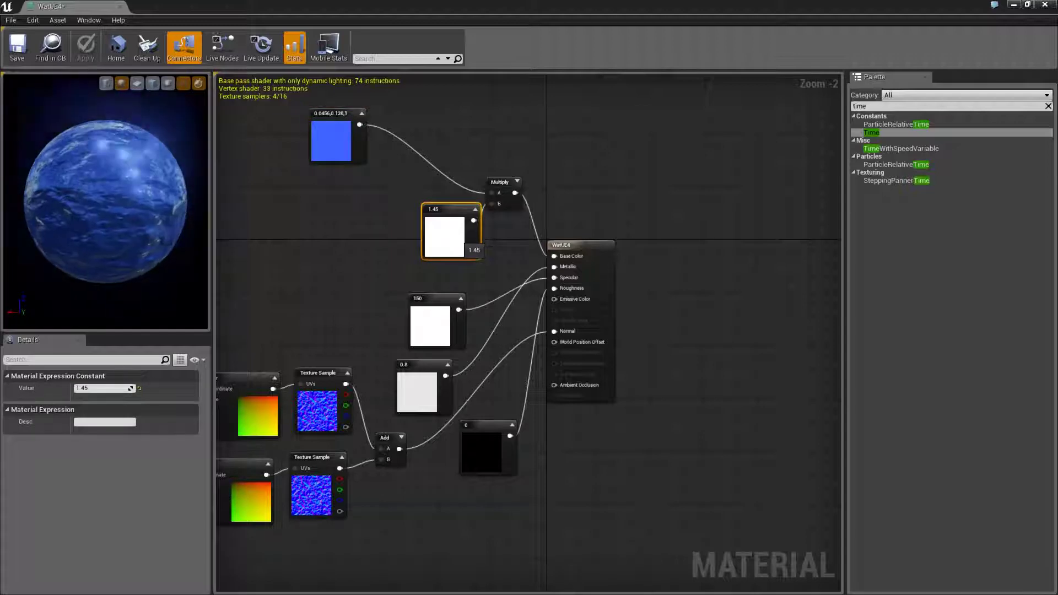
drag(449, 243, 408, 246)
click(478, 283)
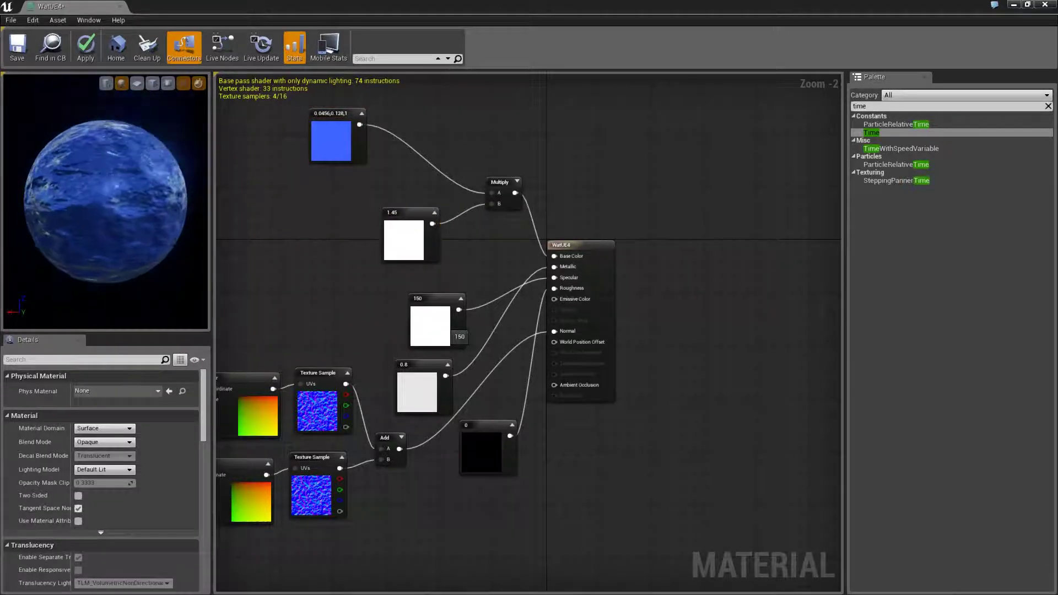
Step: Move the 150 constant up and right and clear the palette's 'time' search
click(445, 328)
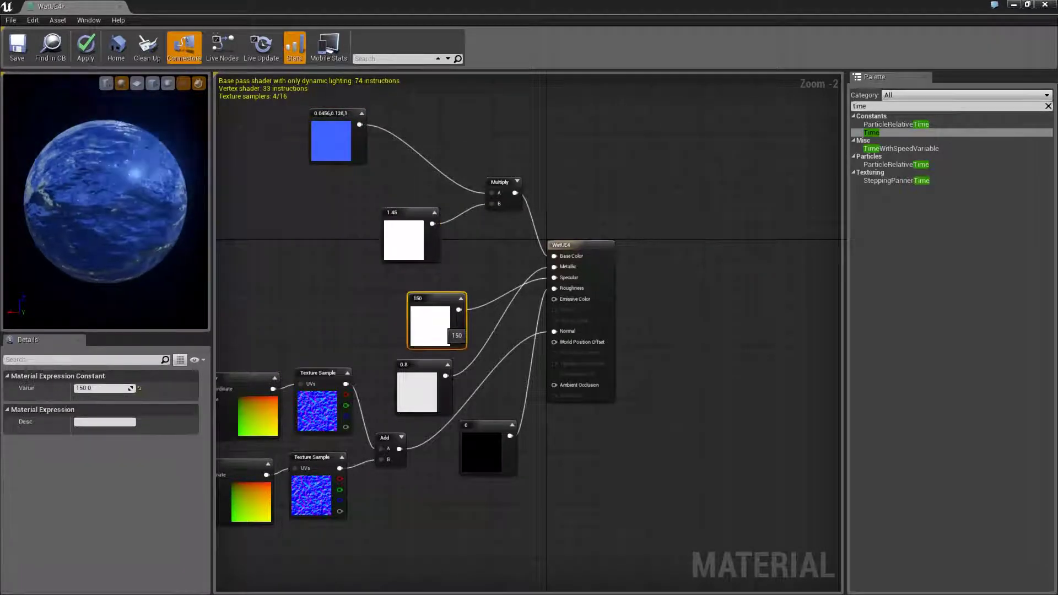
click(1048, 105)
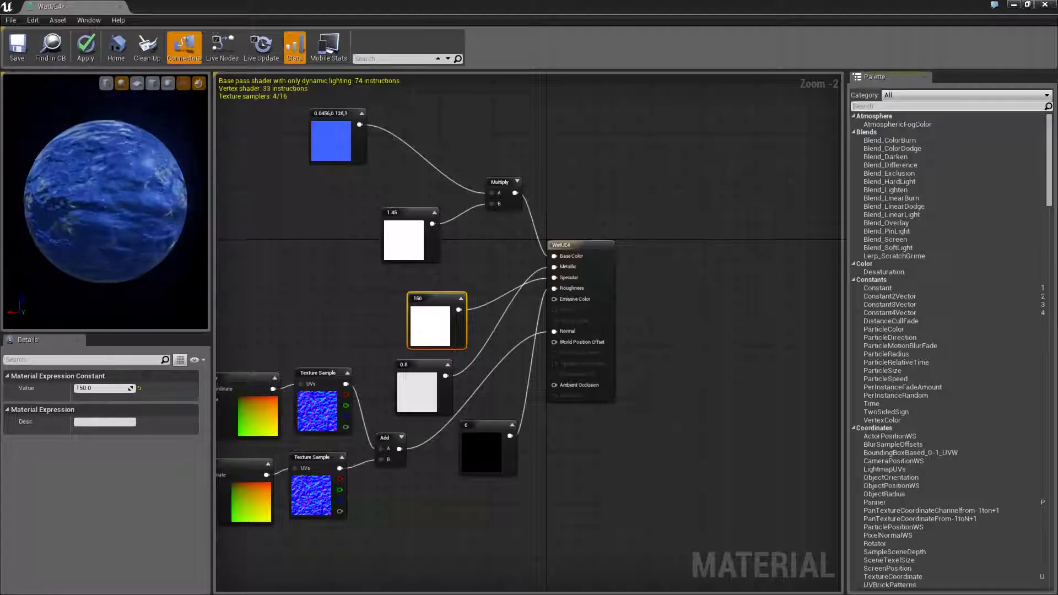
drag(441, 325, 450, 319)
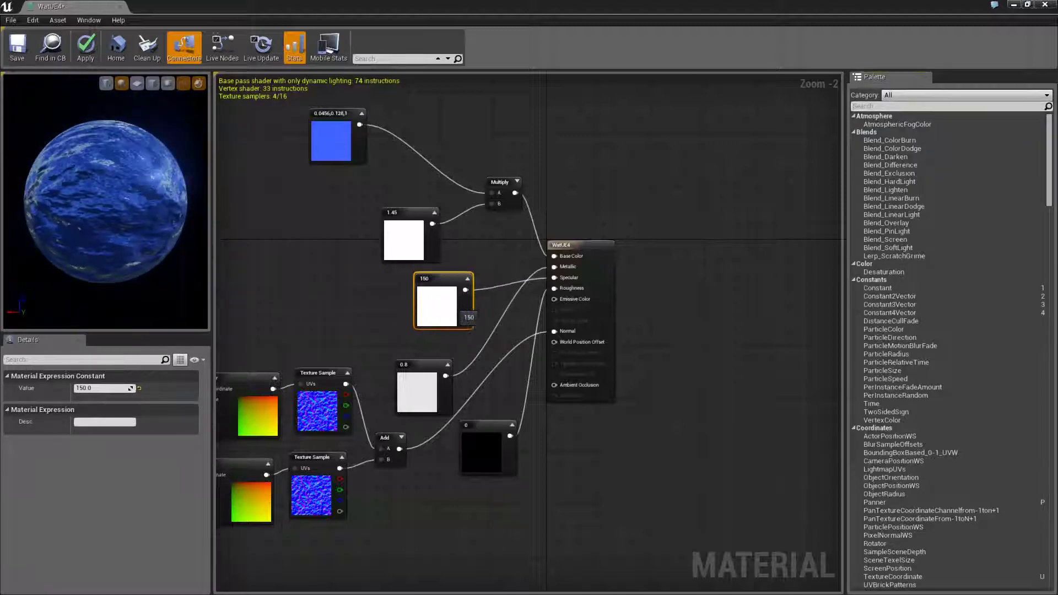
click(496, 330)
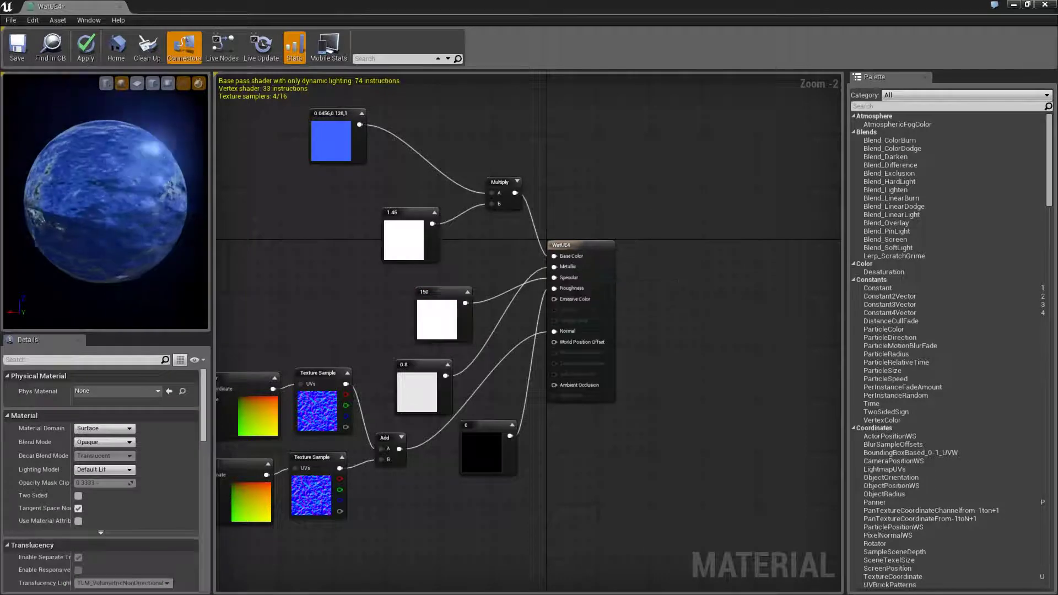
click(455, 337)
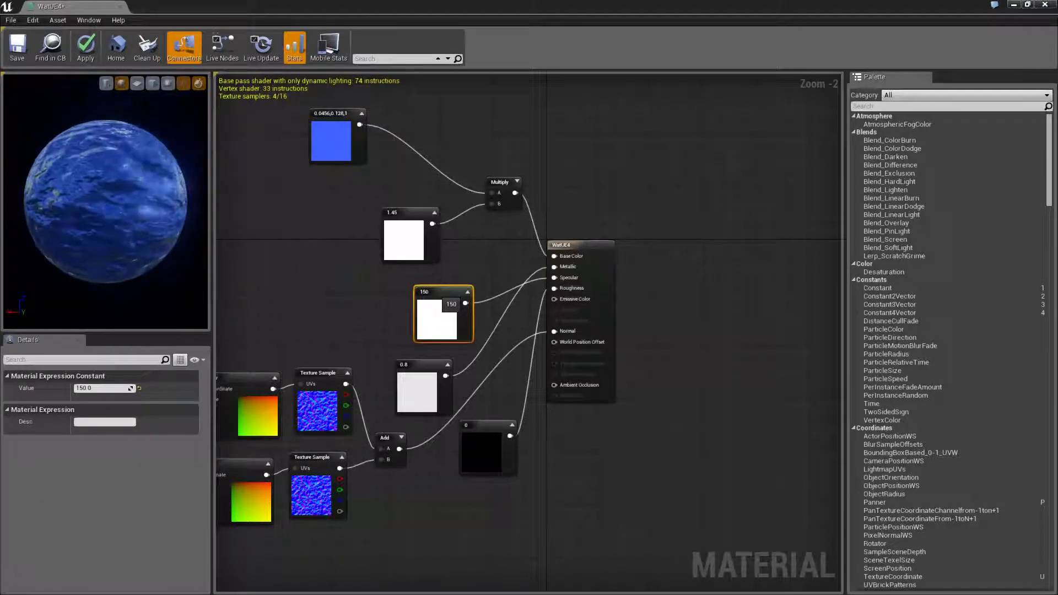
click(417, 391)
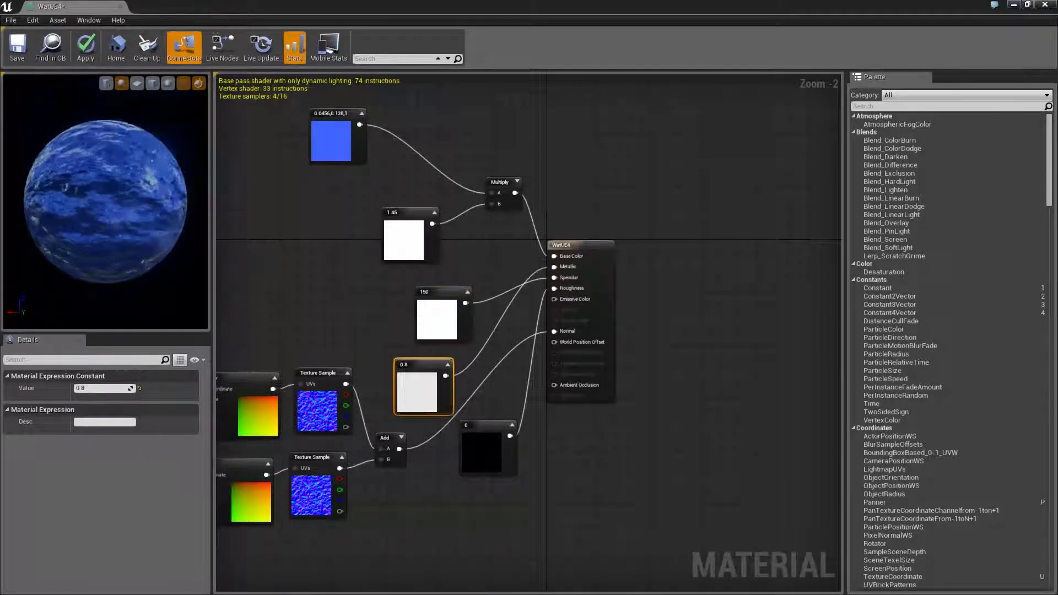
right_drag(417, 391, 435, 353)
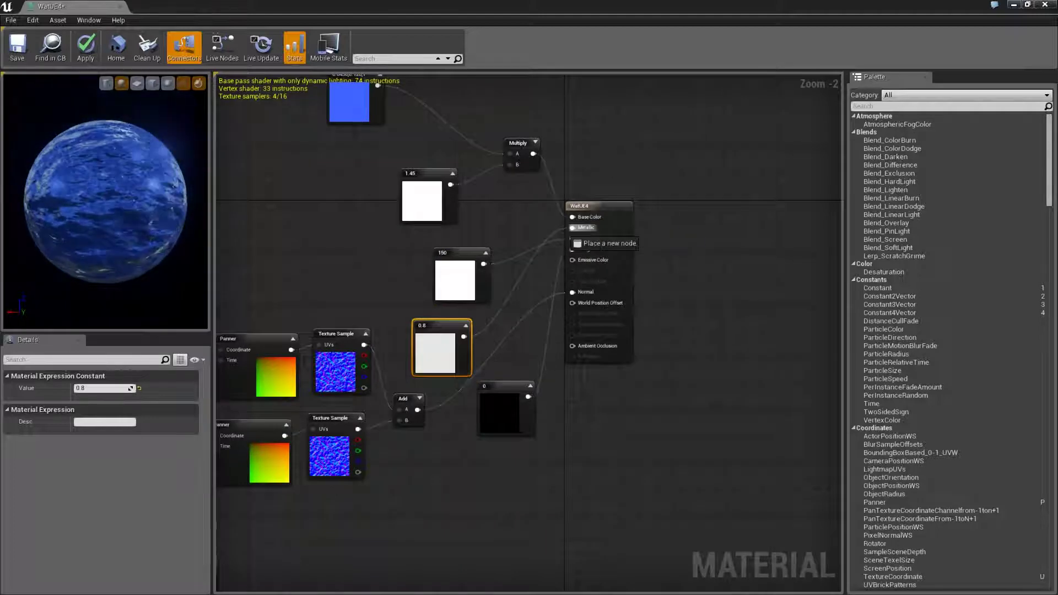
Step: Change the 0.8 constant's value to 0.6, then shrink the editor window
drag(572, 227, 505, 221)
click(499, 221)
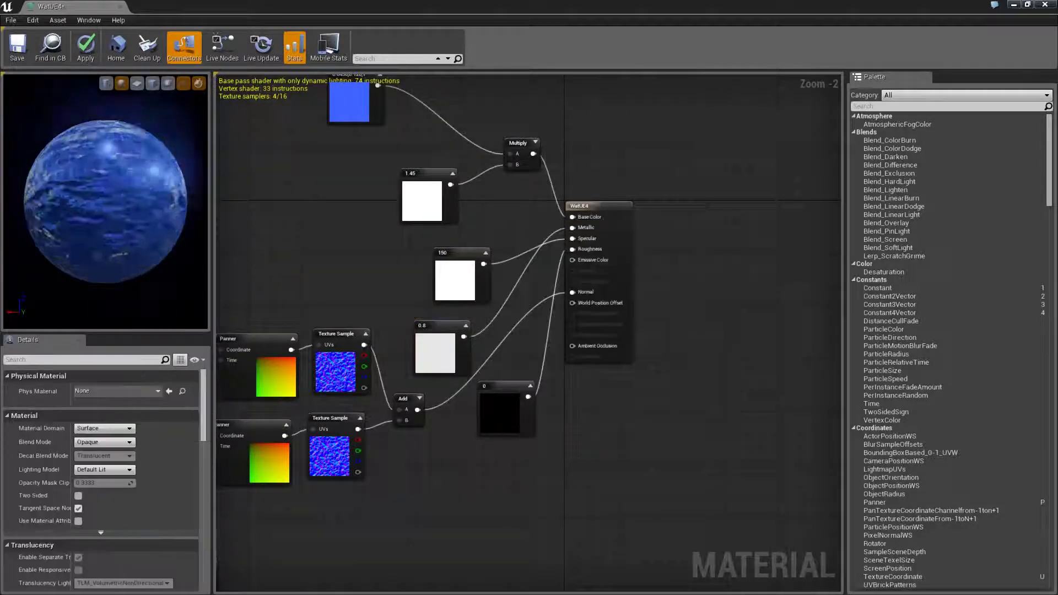
click(467, 344)
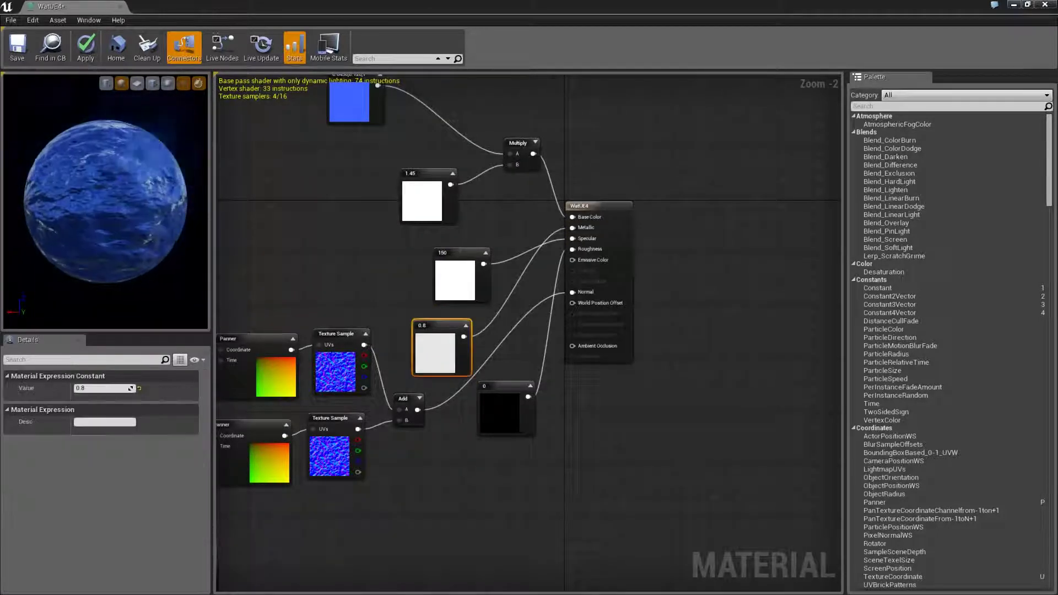
click(104, 388)
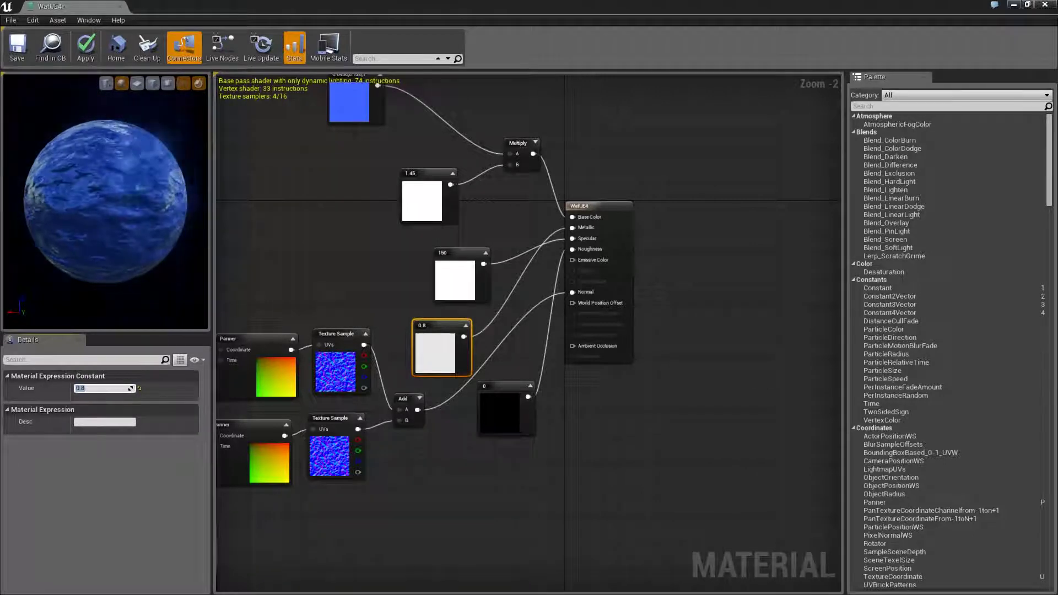
text(7)
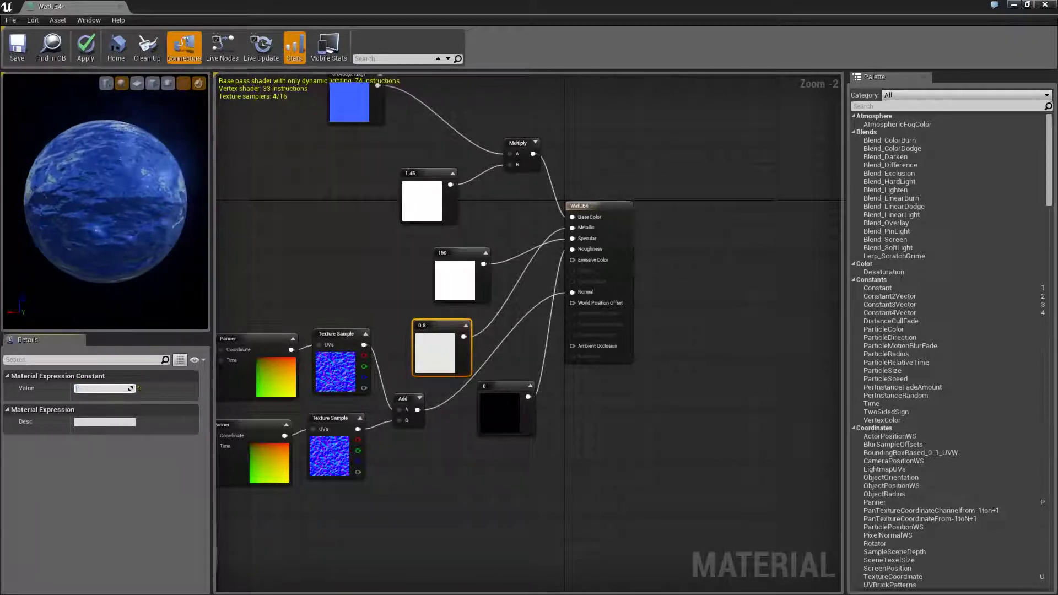
text(0.6)
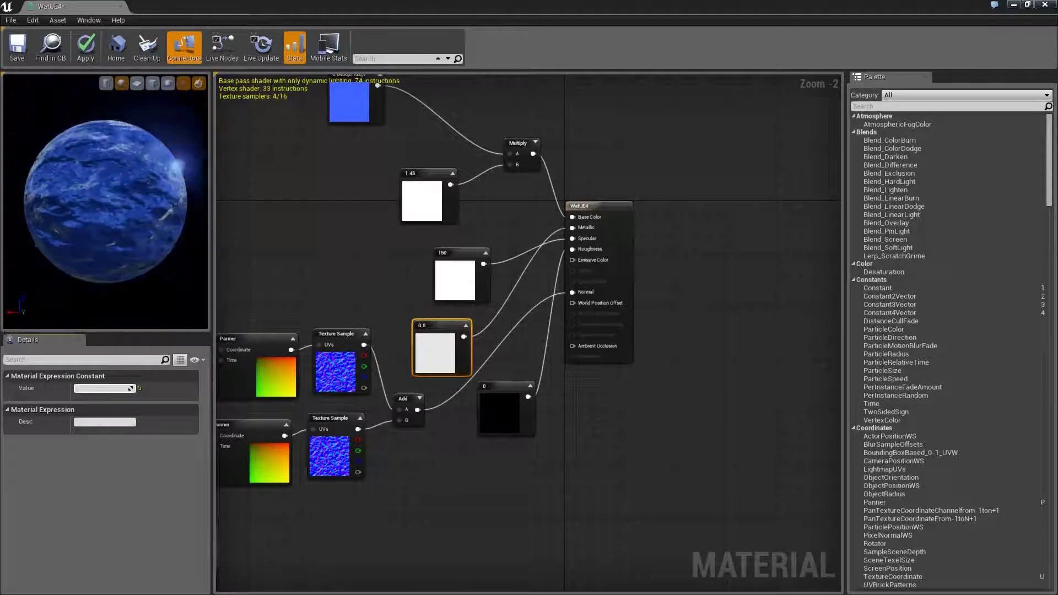
key(Return)
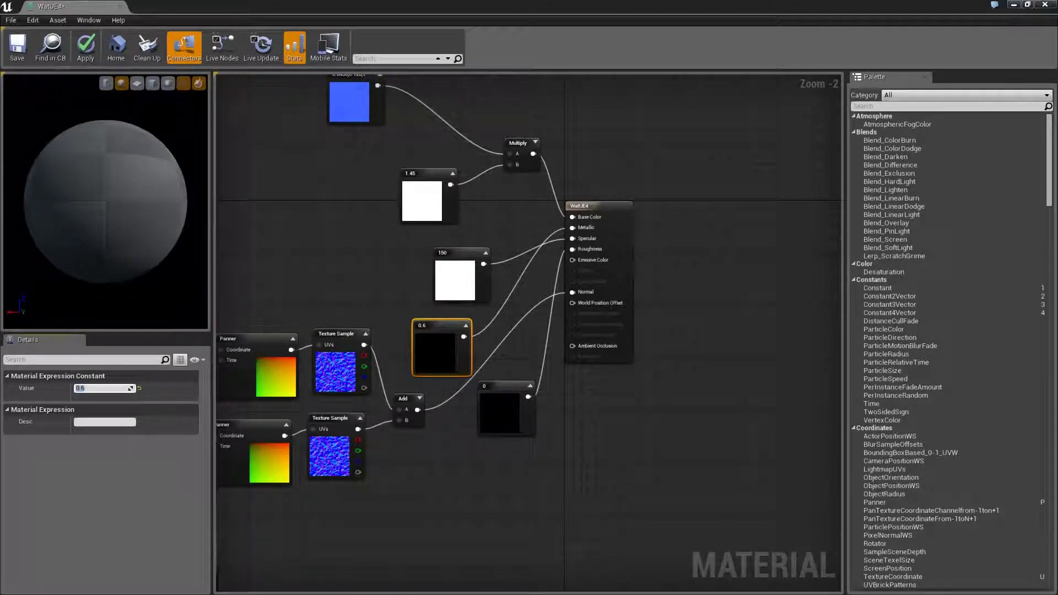
drag(551, 7, 583, 453)
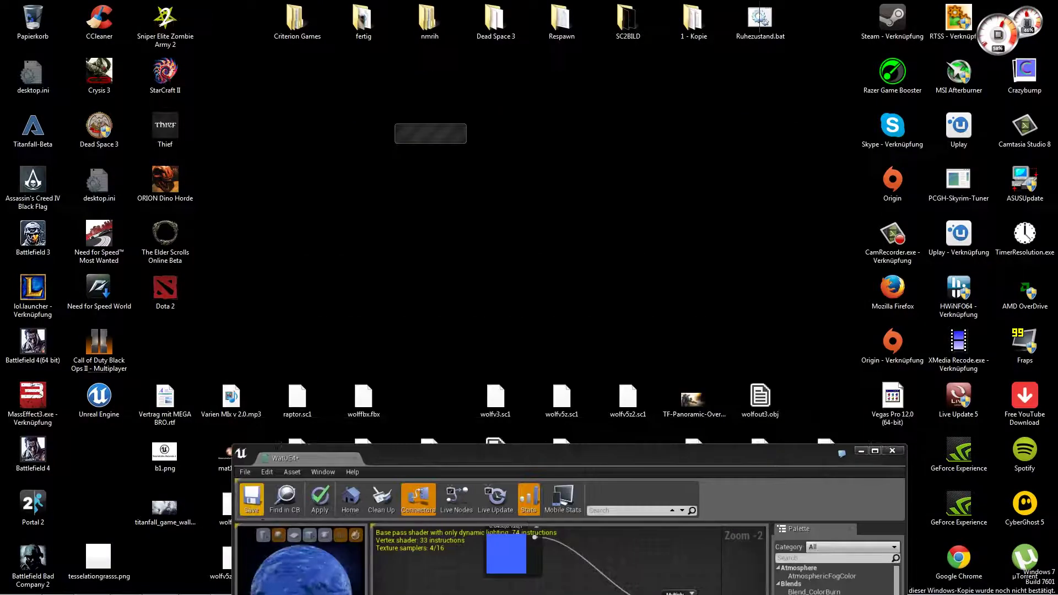
Step: Save the WatUE4 material and view the water-covered floor in the level editor
click(252, 499)
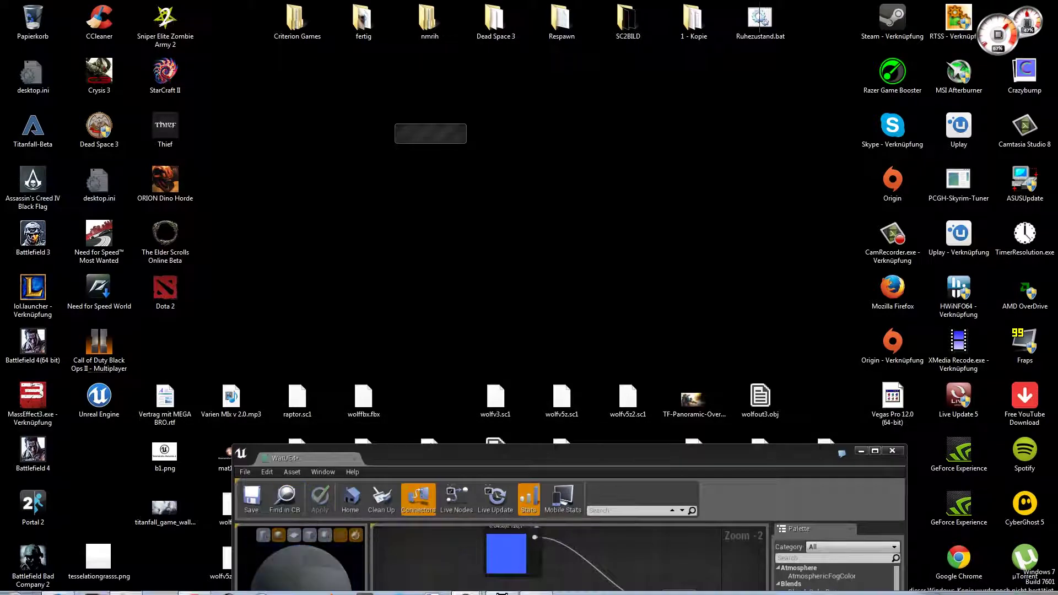
mouse_move(466, 584)
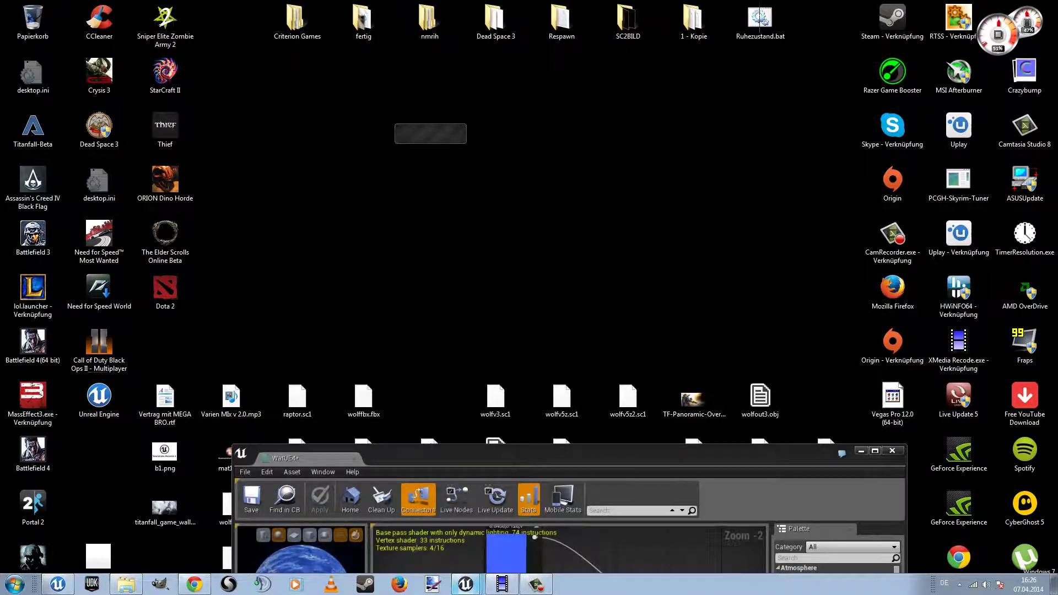
click(452, 540)
mouse_move(529, 331)
right_down()
mouse_move(529, 342)
mouse_move(496, 331)
right_up()
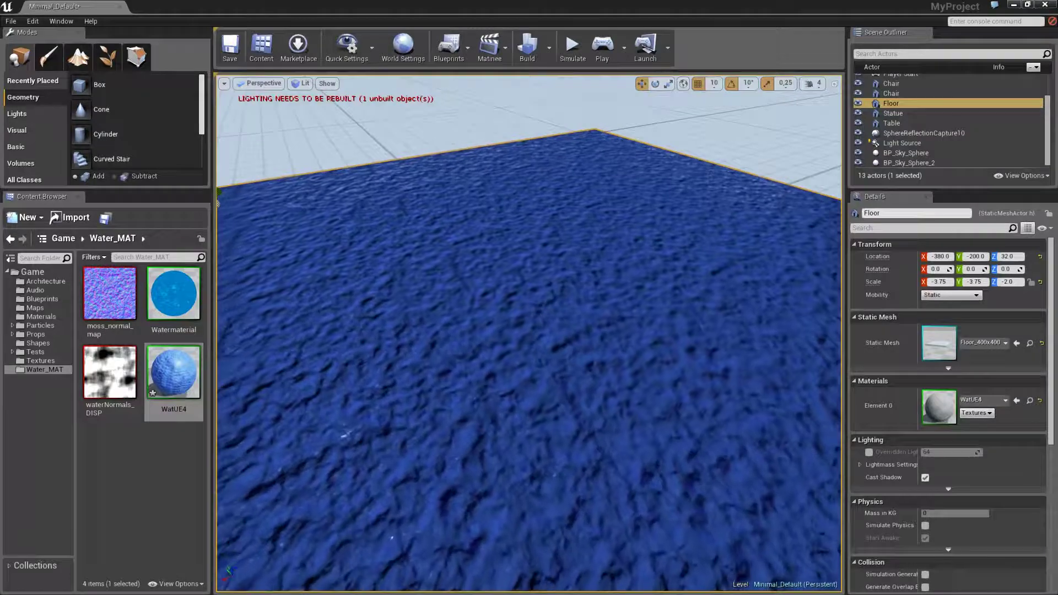
Step: Switch to the WatUE4 material editor from the taskbar and snap it to the right half
key(super)
click(501, 585)
mouse_move(466, 584)
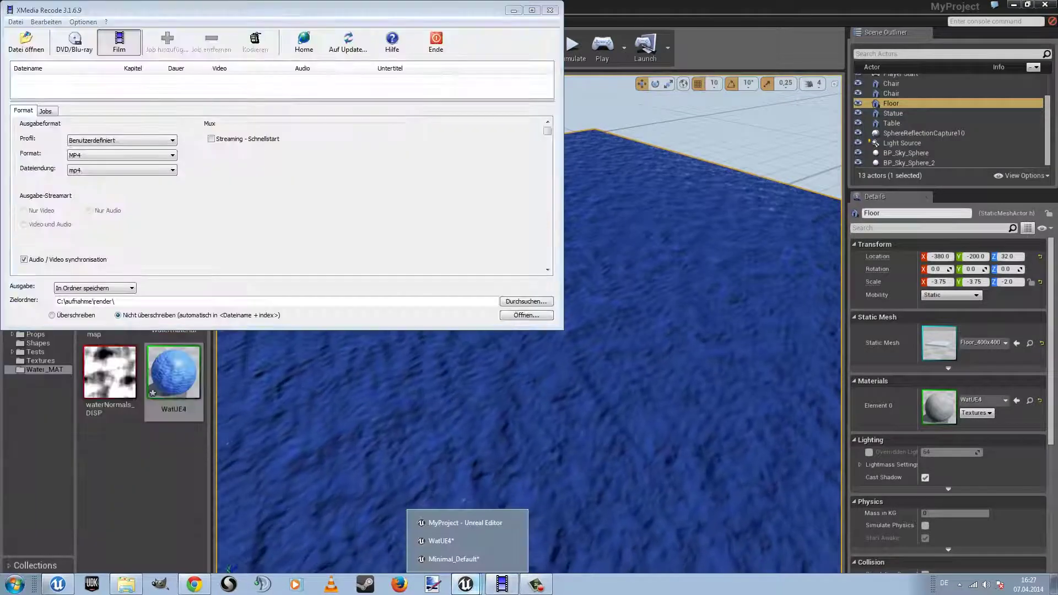
click(453, 559)
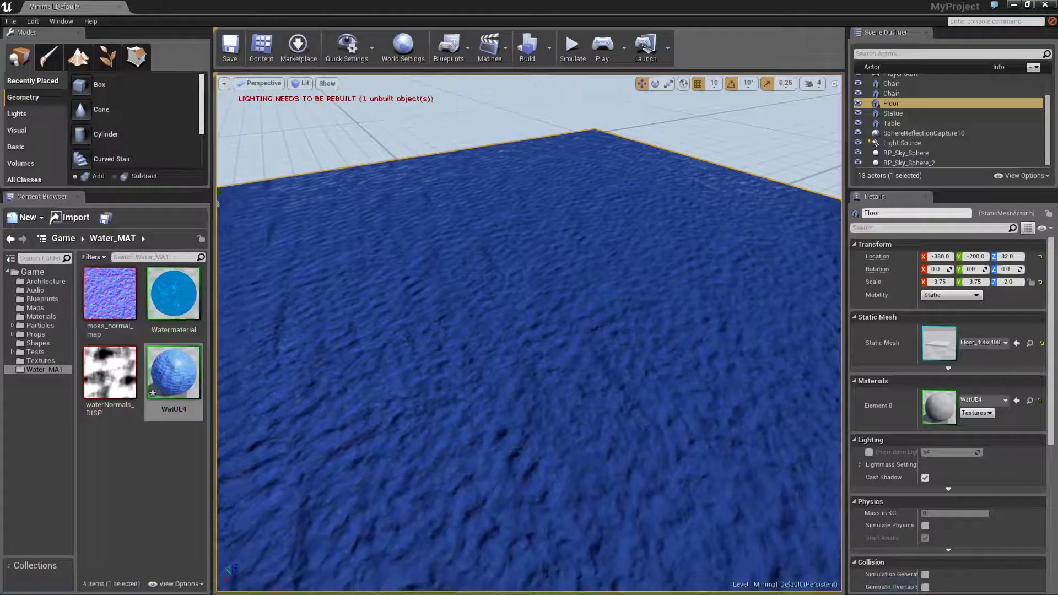
key(super)
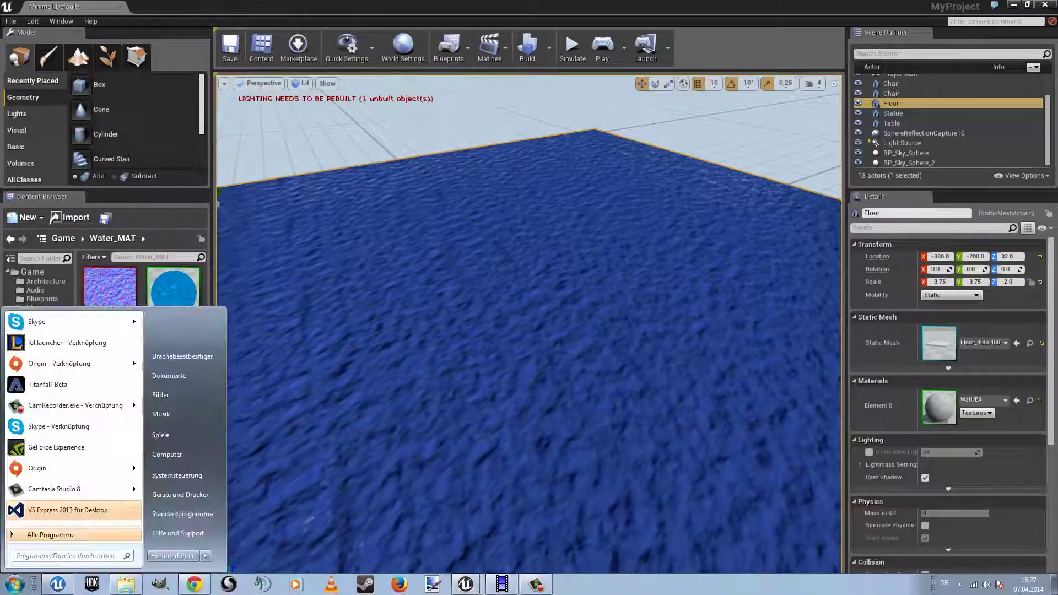
click(466, 584)
click(447, 540)
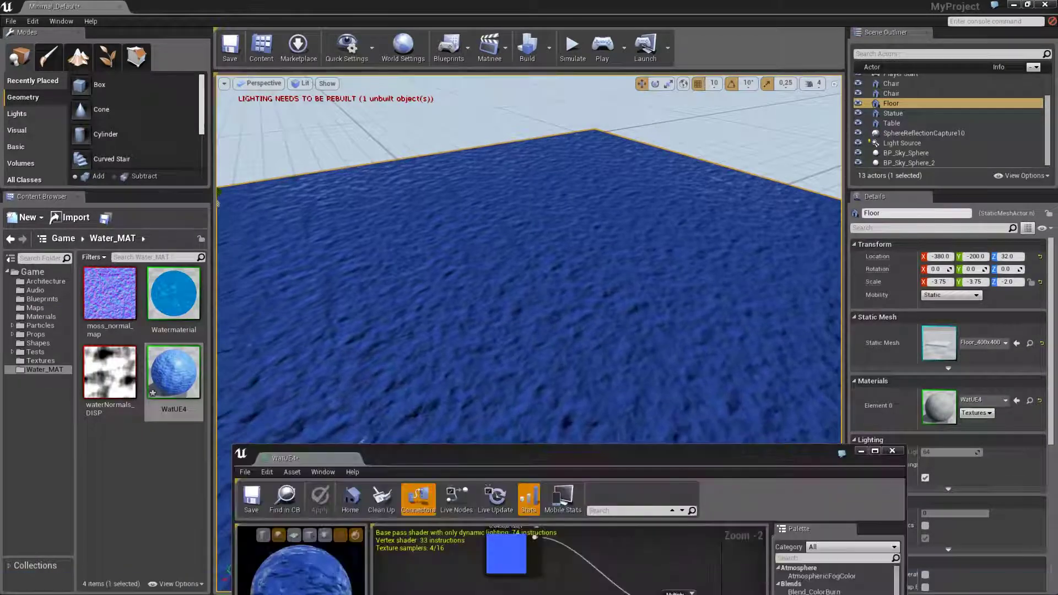
key(super+Right)
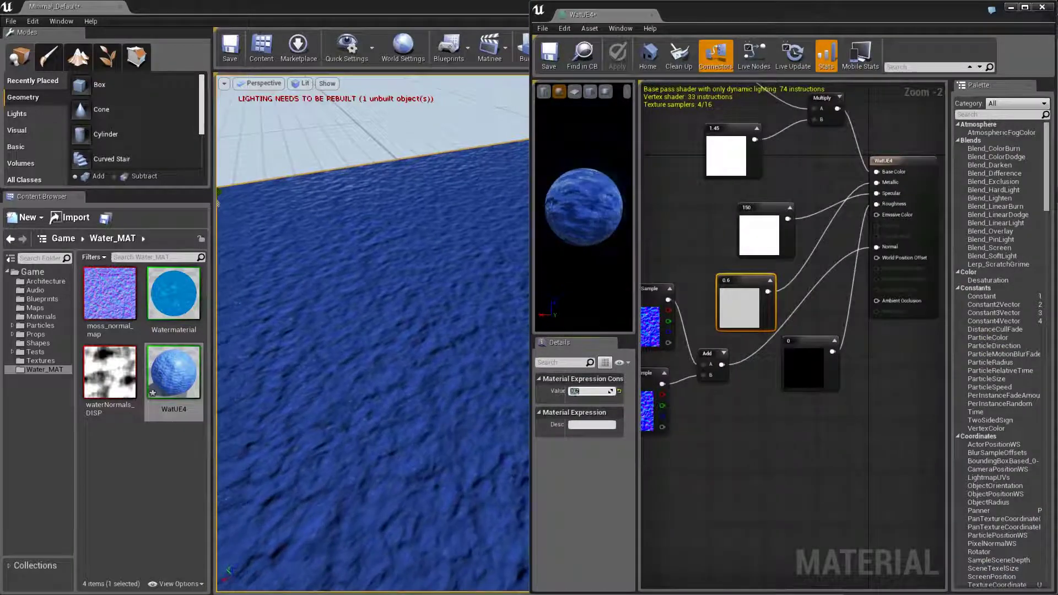
Step: Set the constant back to 0.8 and apply the material to the level
key(BackSpace)
text(8)
key(Return)
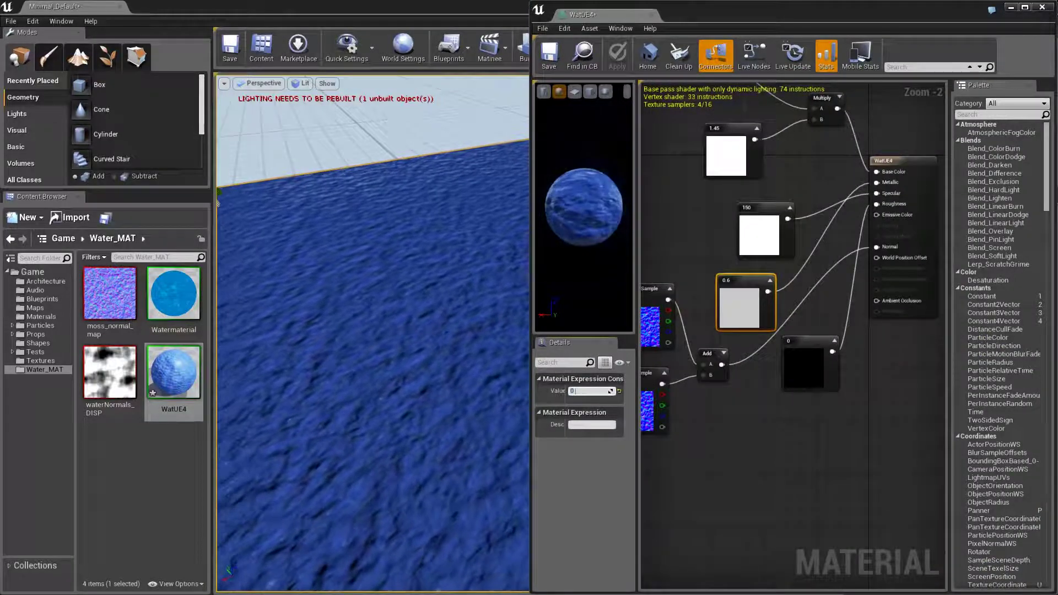
click(618, 53)
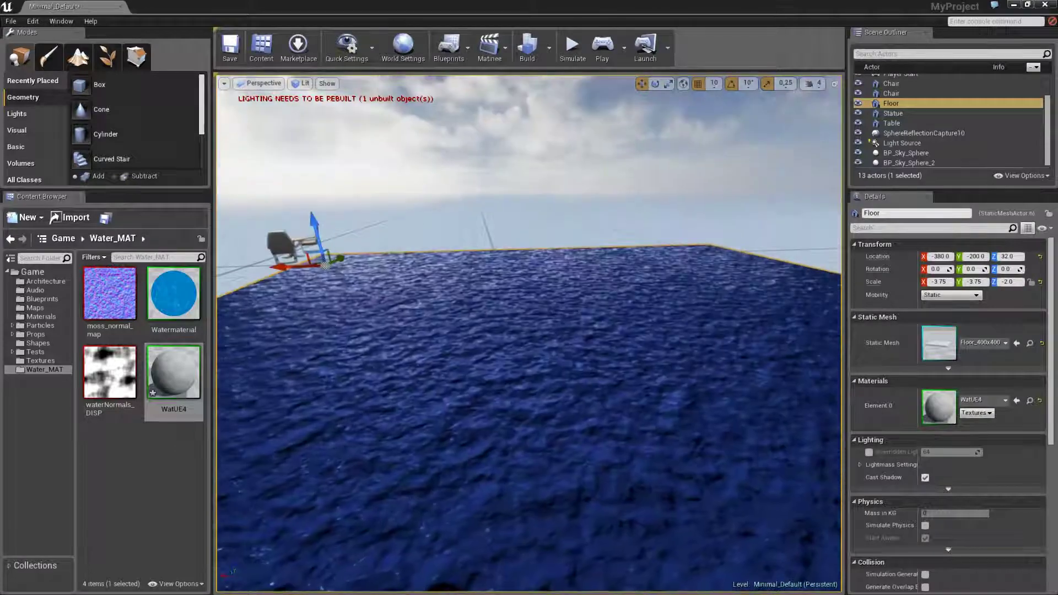
Step: Reopen WatUE4 from the Content Browser and pan to the result node's 0 constant
double_click(172, 375)
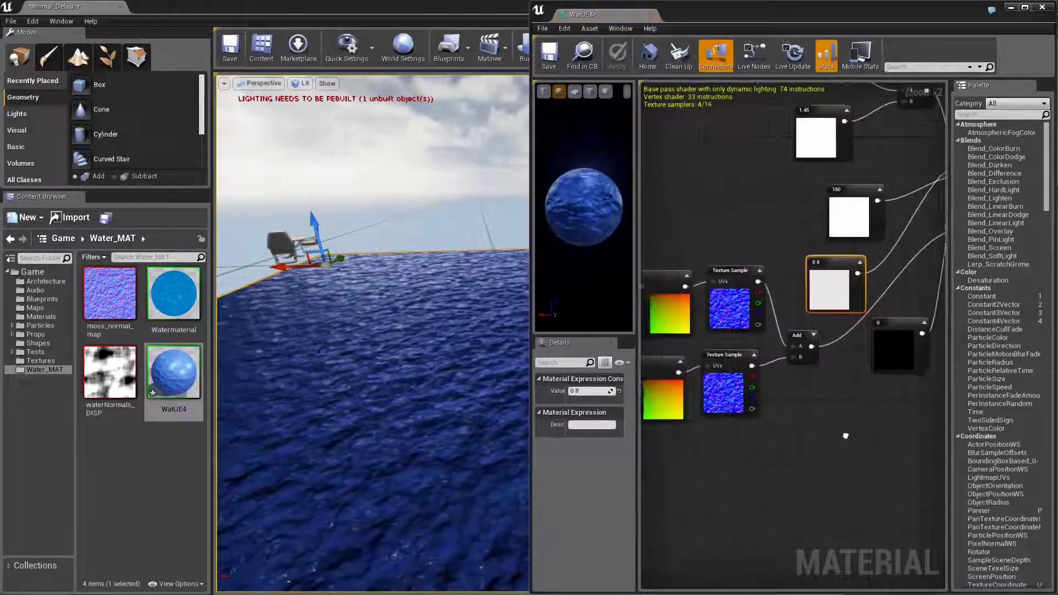
right_drag(845, 436, 835, 446)
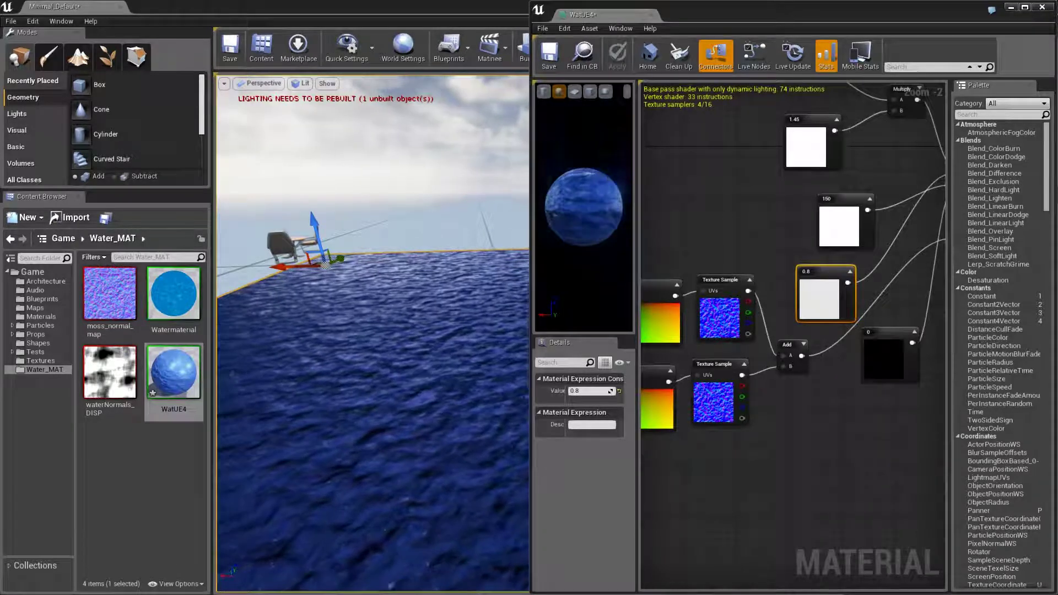
right_drag(833, 445, 666, 523)
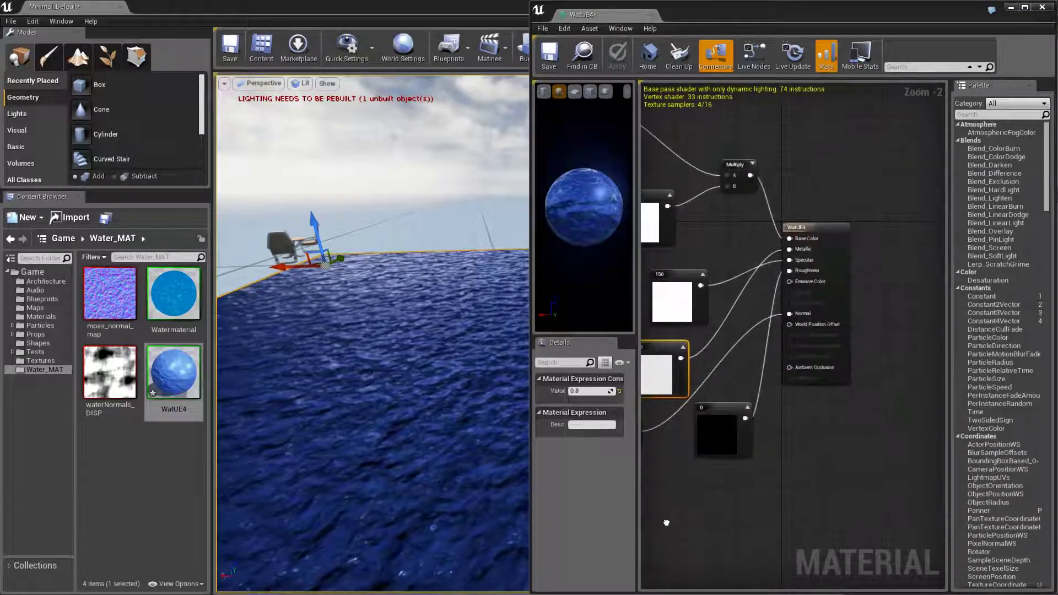
click(719, 433)
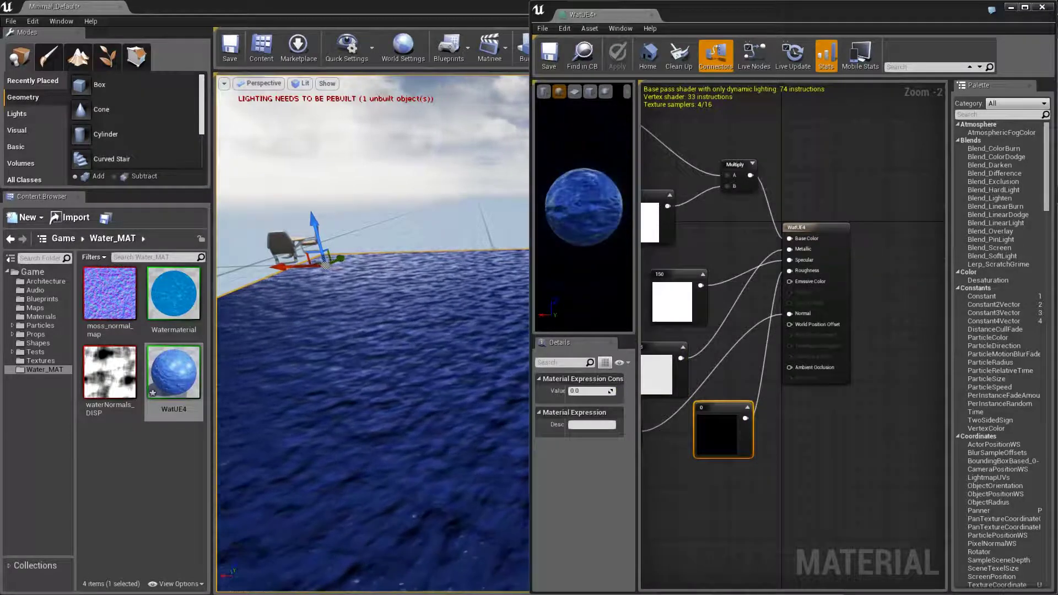
Step: Pan to the Panner and Texture Sample nodes and marquee-select both Panners with the lower Texture Sample
mouse_move(704, 117)
right_down()
mouse_move(812, 90)
mouse_move(916, 95)
right_up()
click(812, 90)
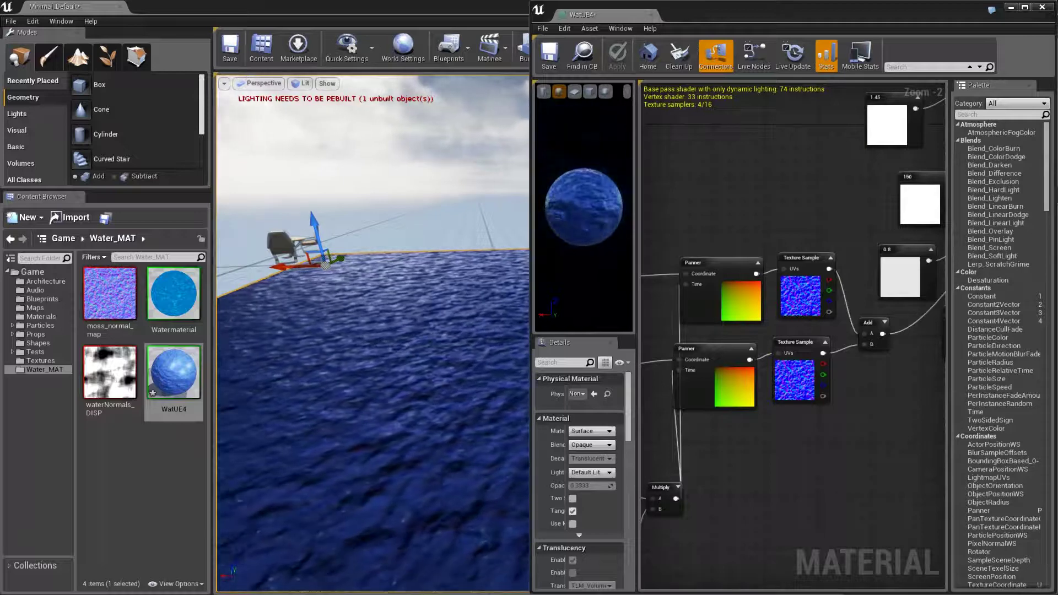
drag(673, 255, 774, 413)
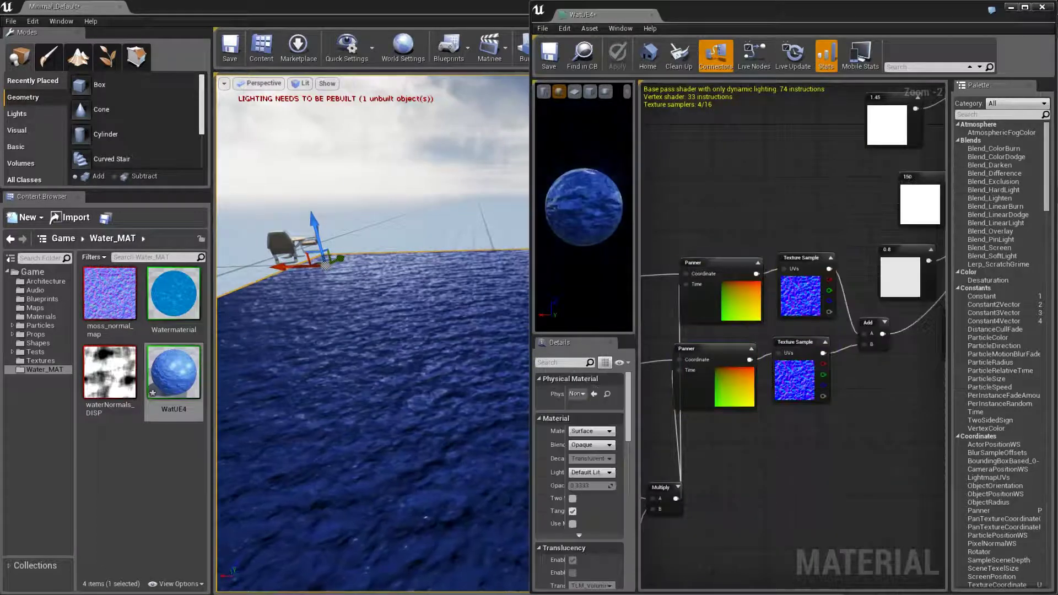